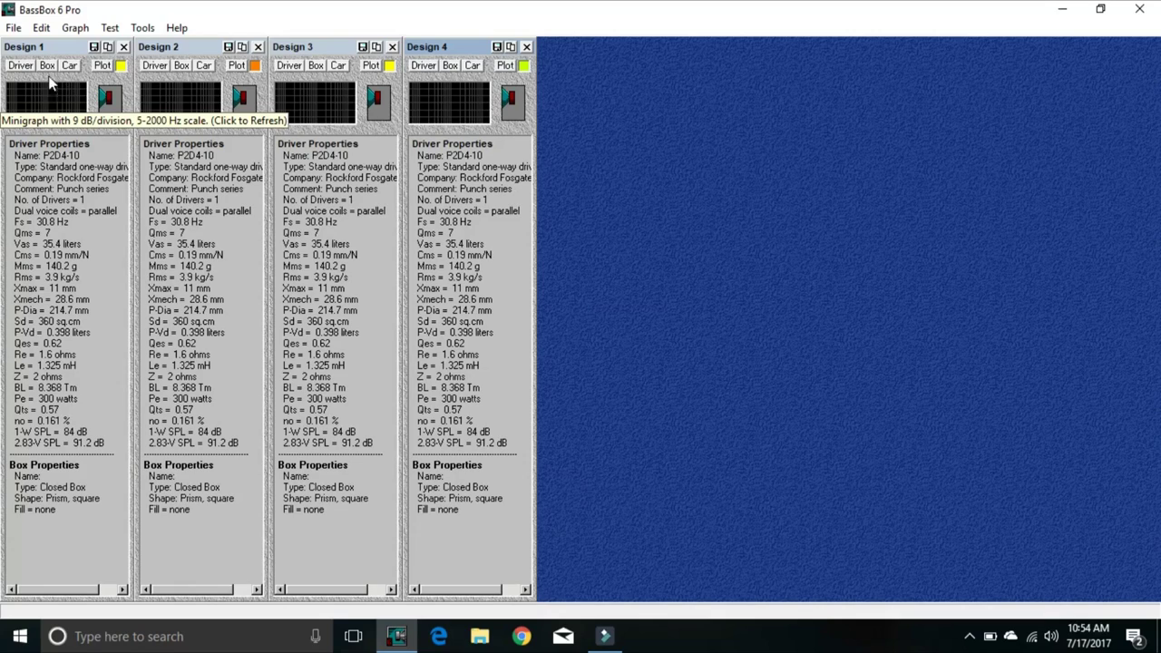
Apply the suggested High Fidelity closed box design to Design 1 and accept the box properties
{"action": "left_click", "coordinate": [47, 70]}
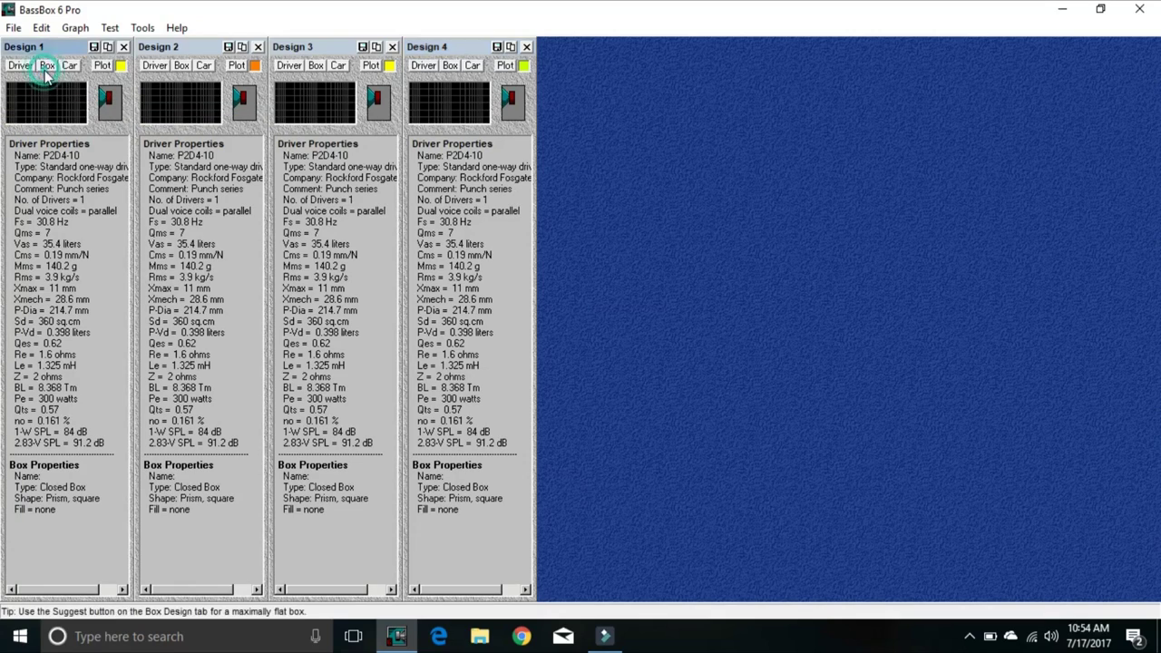
{"action": "left_click", "coordinate": [472, 176]}
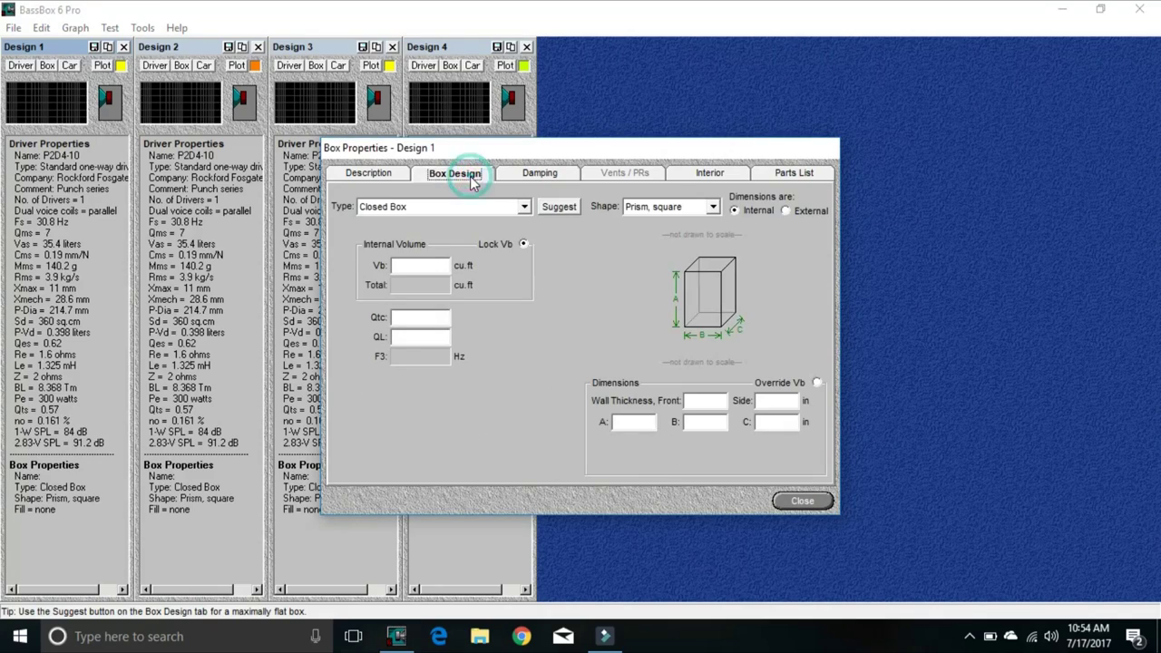
{"action": "left_click", "coordinate": [556, 207]}
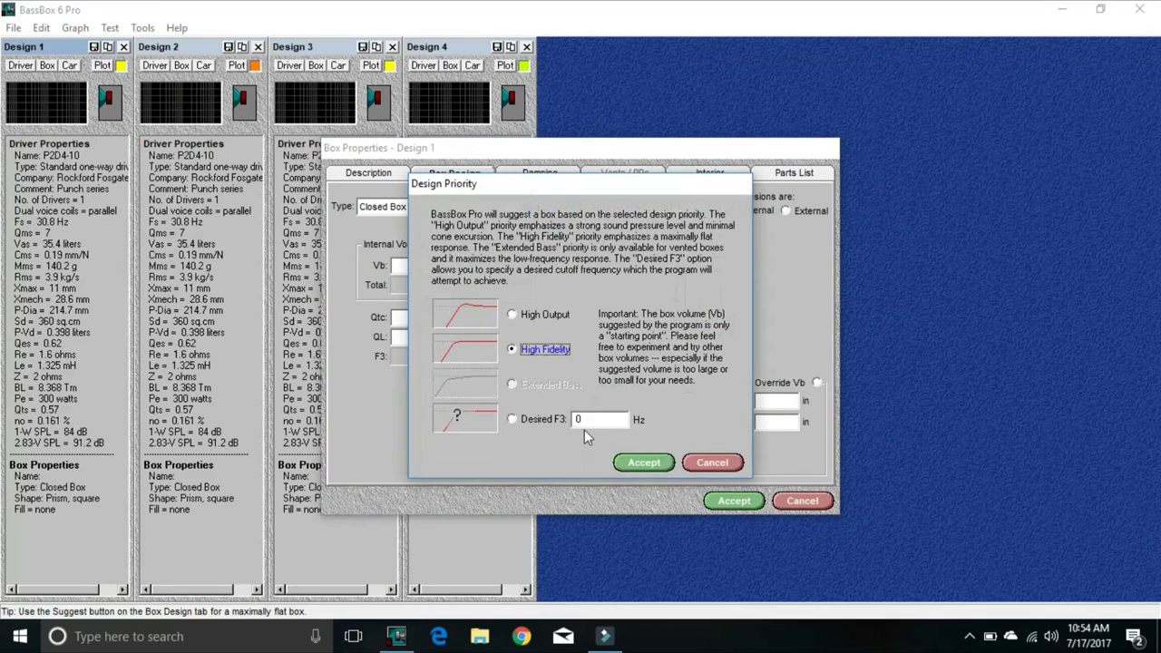
{"action": "left_click", "coordinate": [632, 465]}
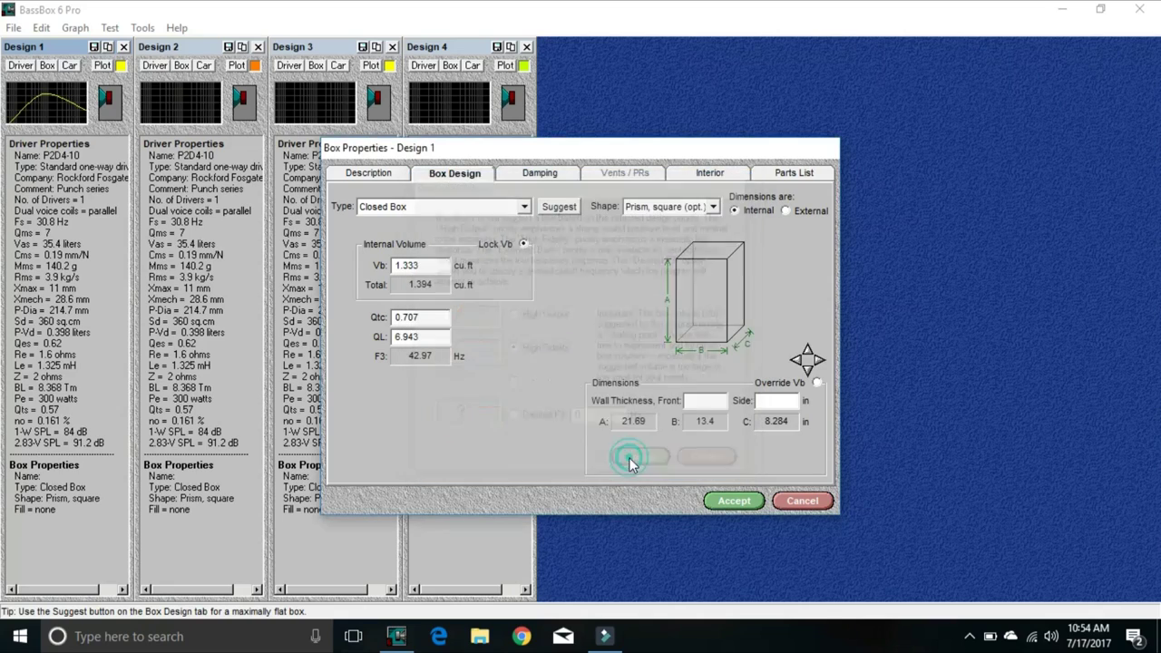
{"action": "left_click", "coordinate": [725, 499]}
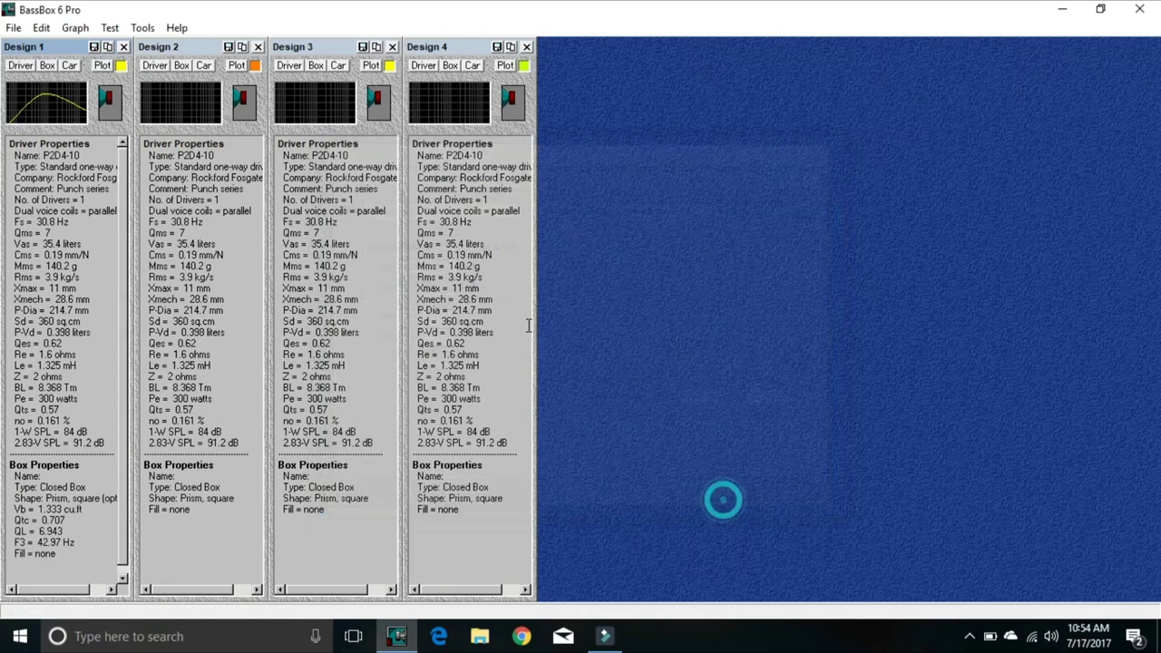
Apply the suggested High Fidelity closed box design to Design 2 and accept it
{"action": "left_click", "coordinate": [181, 66]}
{"action": "left_click", "coordinate": [551, 206]}
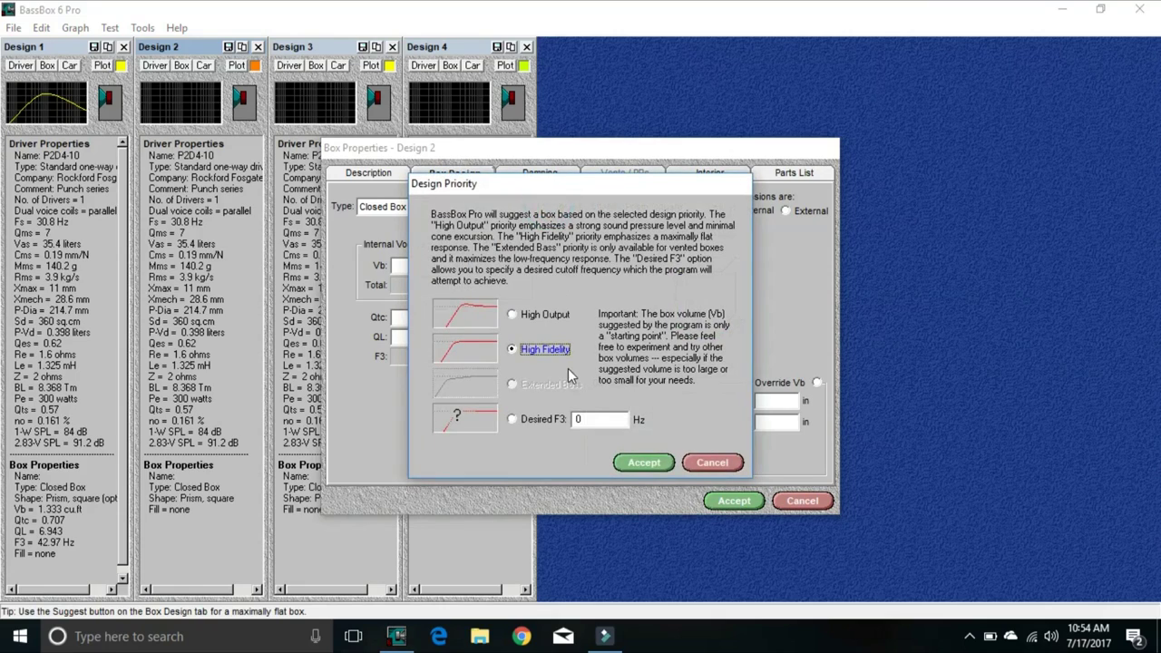
{"action": "left_click", "coordinate": [638, 463]}
{"action": "left_click", "coordinate": [731, 502]}
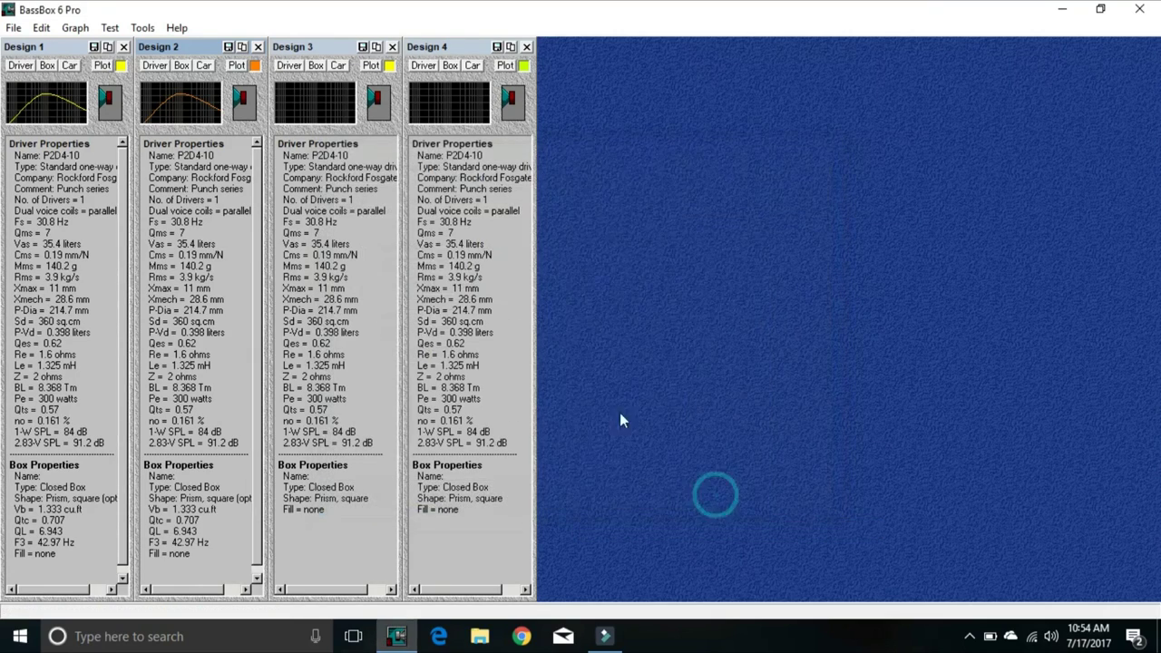
Set Design 3's box type to Bandpass Single-Tuned Box and accept the suggested box design
{"action": "left_click", "coordinate": [316, 66]}
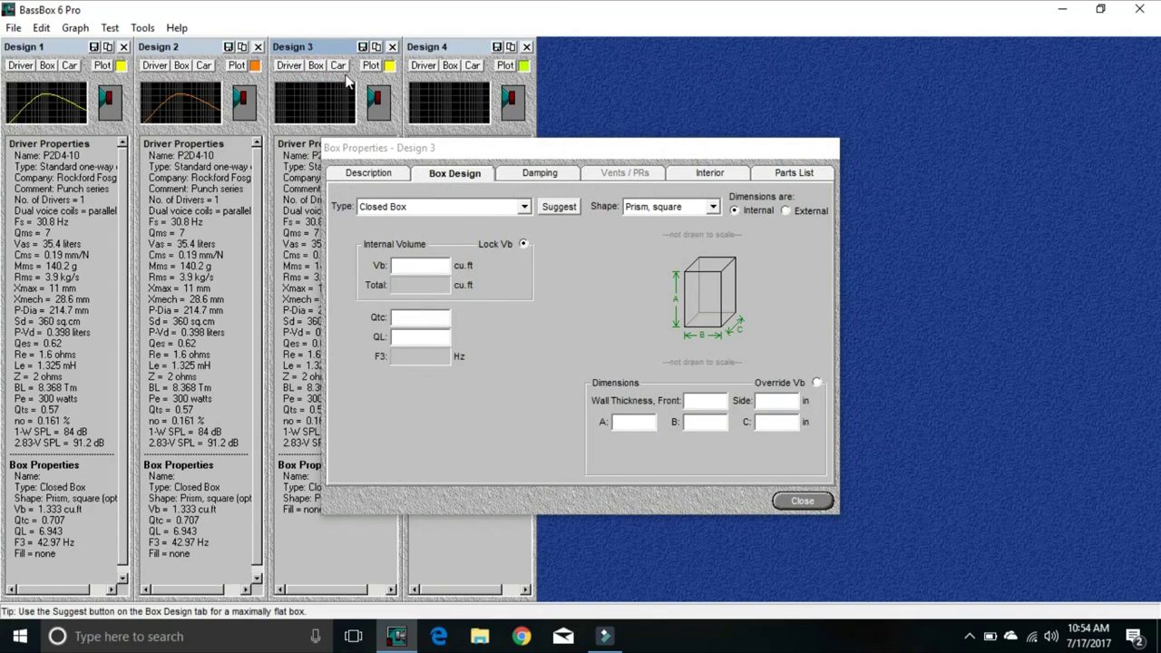
{"action": "left_click", "coordinate": [523, 209]}
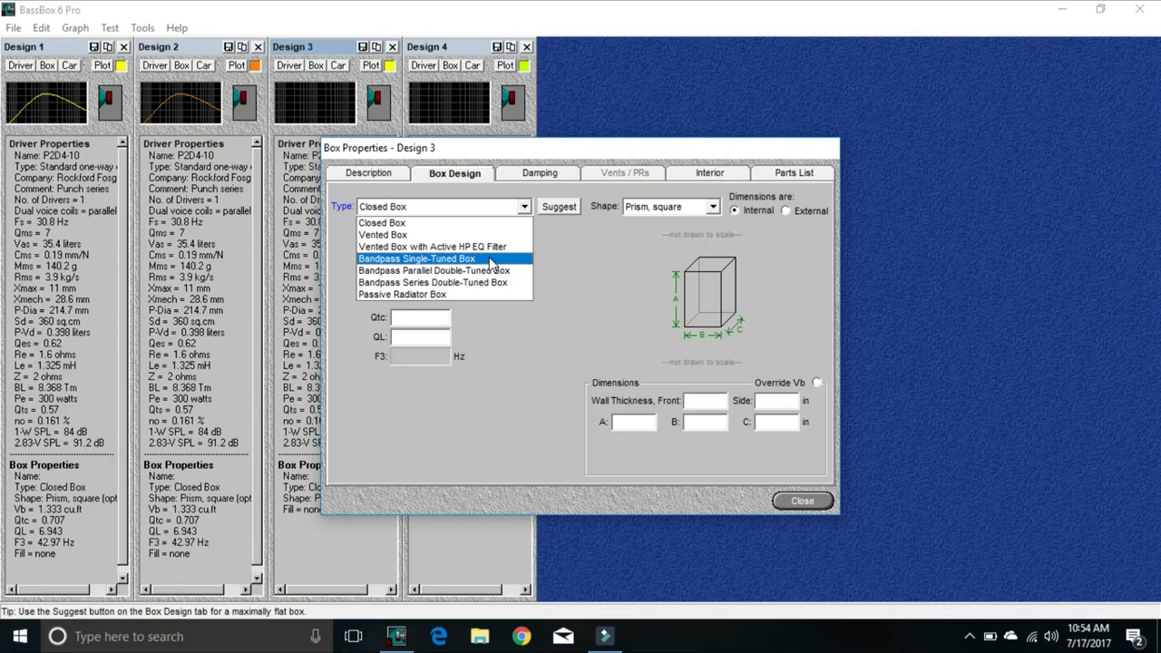
{"action": "left_click", "coordinate": [491, 260]}
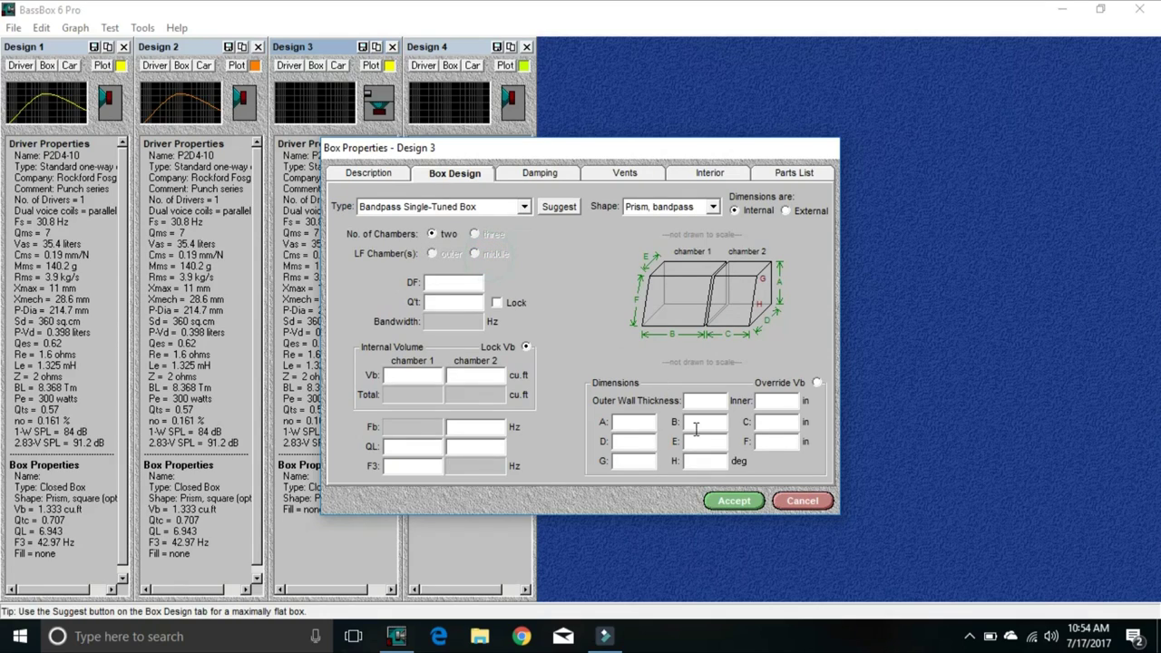
{"action": "left_click", "coordinate": [731, 502]}
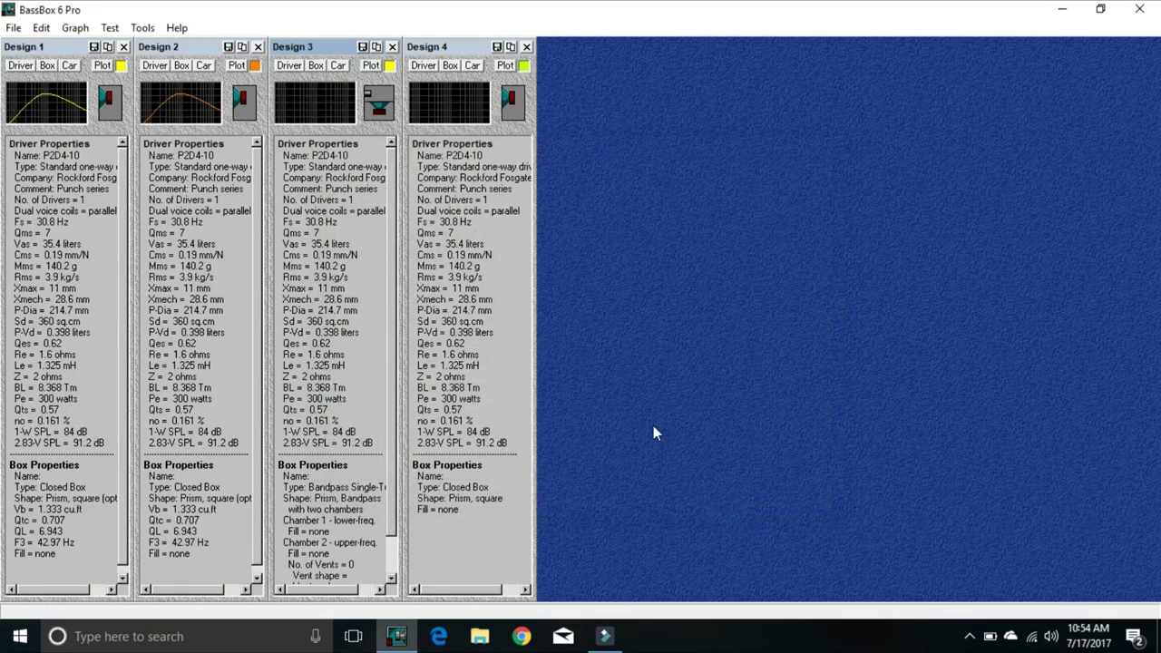
{"action": "left_click", "coordinate": [315, 66]}
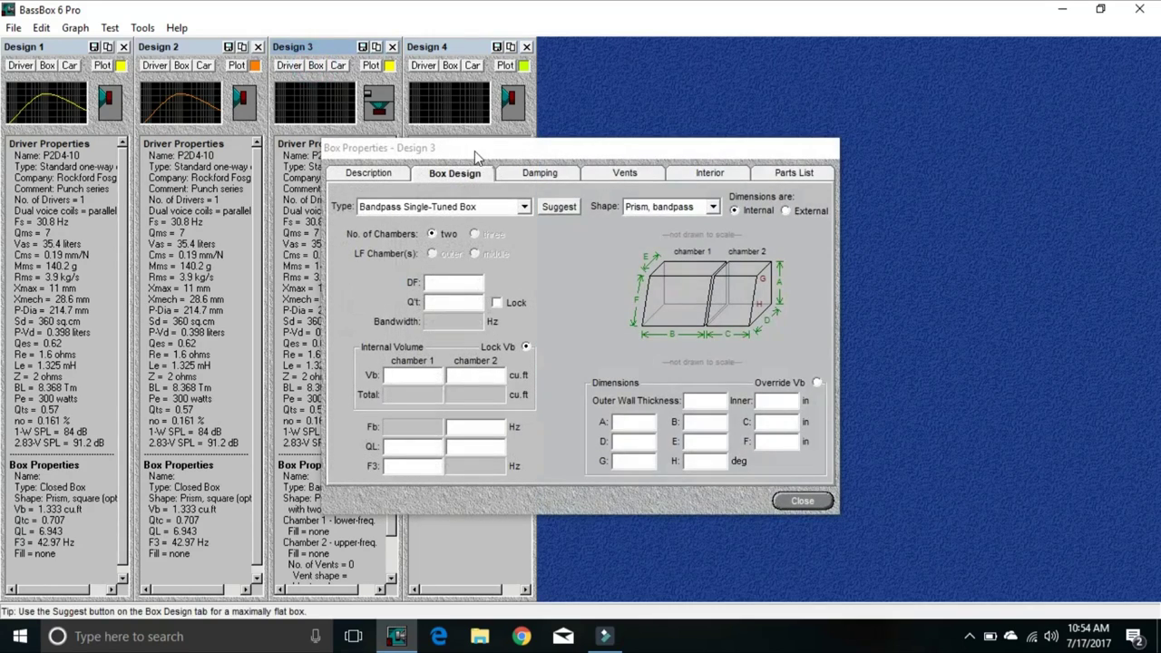
{"action": "left_click", "coordinate": [547, 208]}
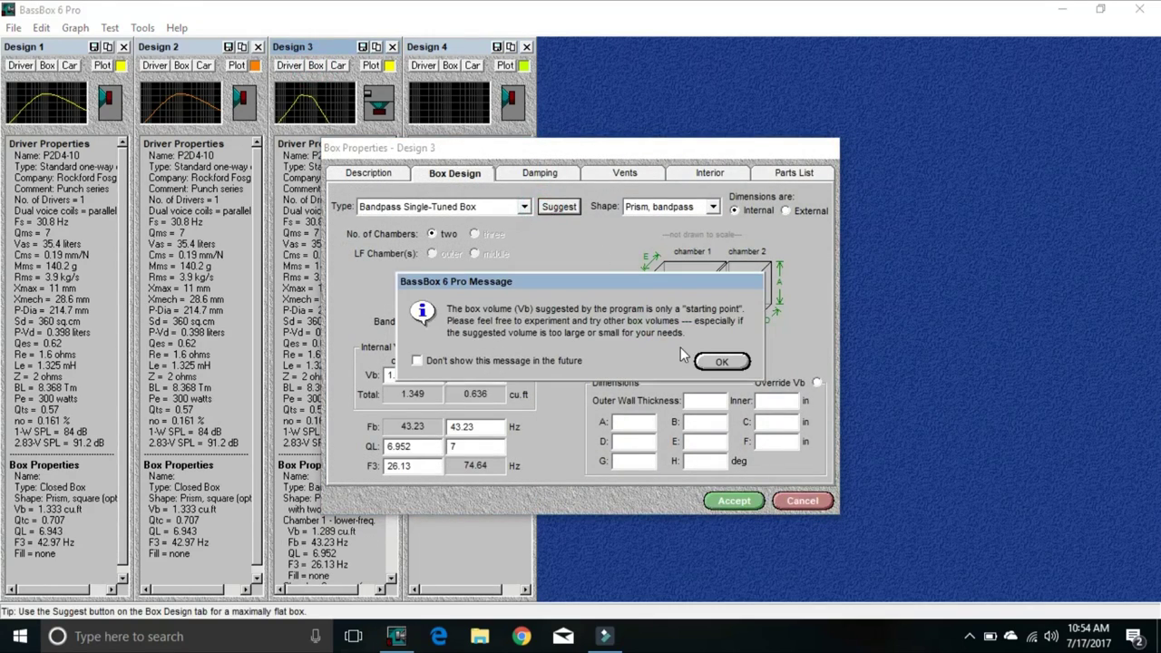
{"action": "left_click", "coordinate": [722, 362]}
{"action": "left_click", "coordinate": [735, 501]}
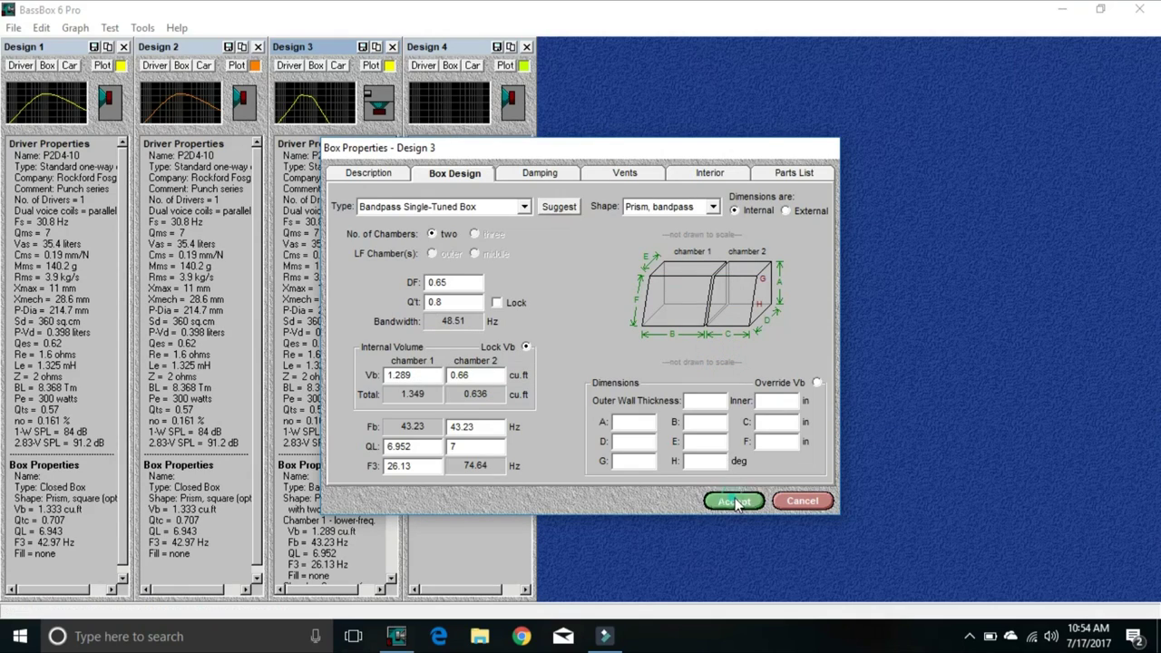
Set Design 4's box type to Bandpass Parallel Double-Tuned Box and accept the suggested box design
{"action": "left_click", "coordinate": [451, 65]}
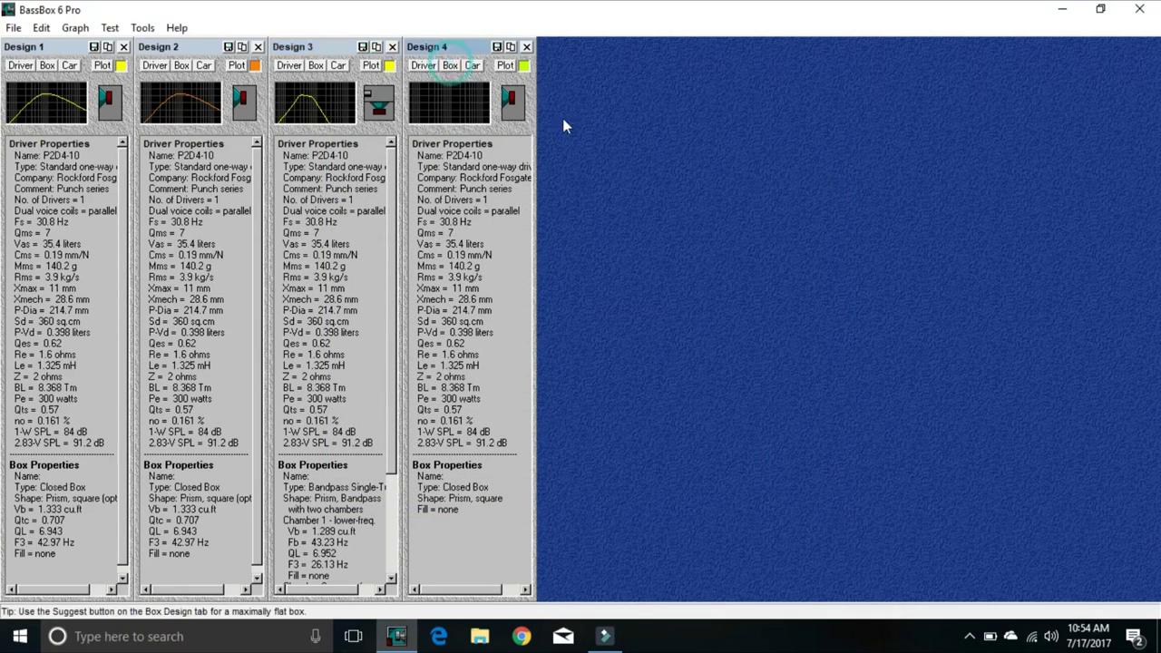
{"action": "left_click", "coordinate": [525, 207]}
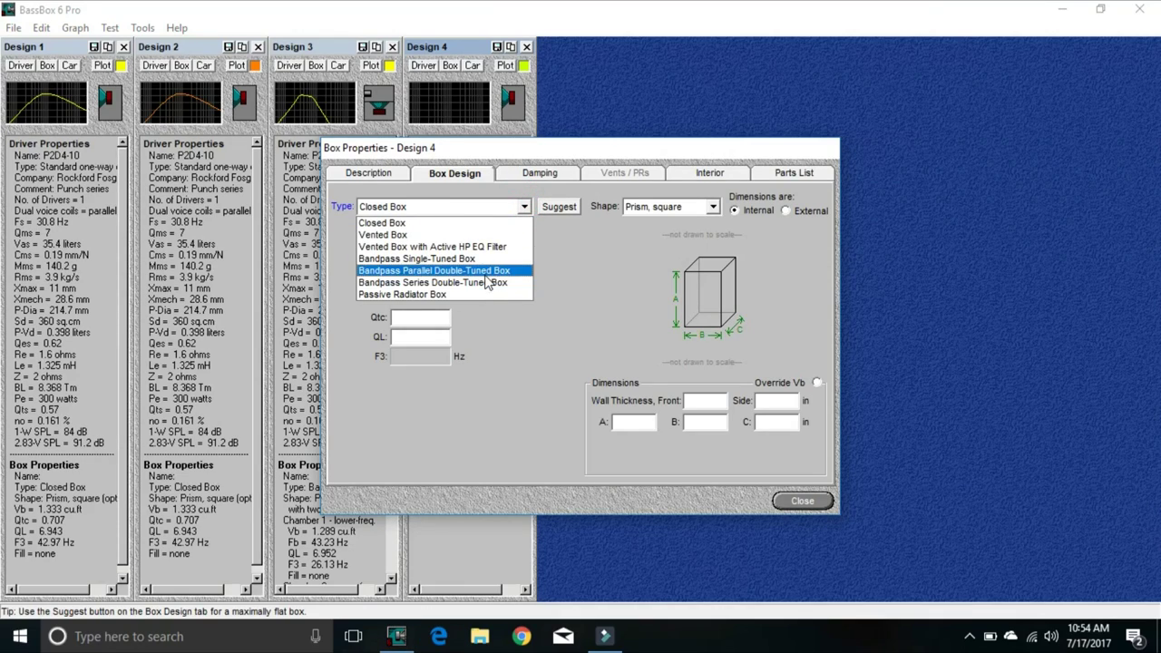
{"action": "left_click", "coordinate": [488, 272]}
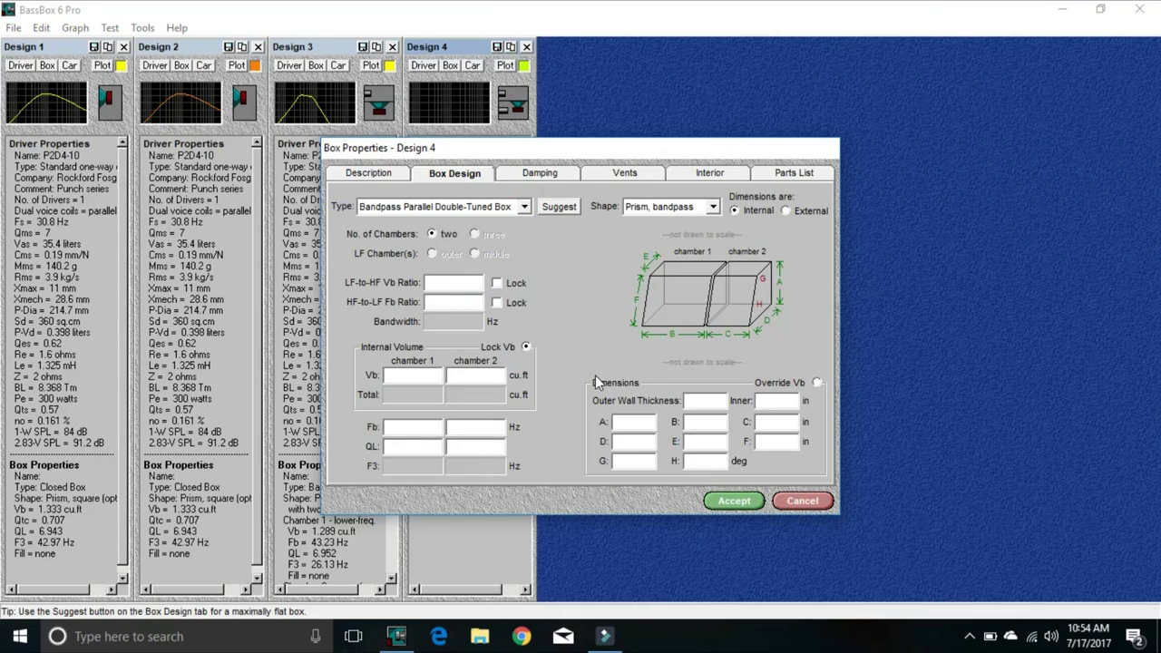
{"action": "left_click", "coordinate": [557, 207]}
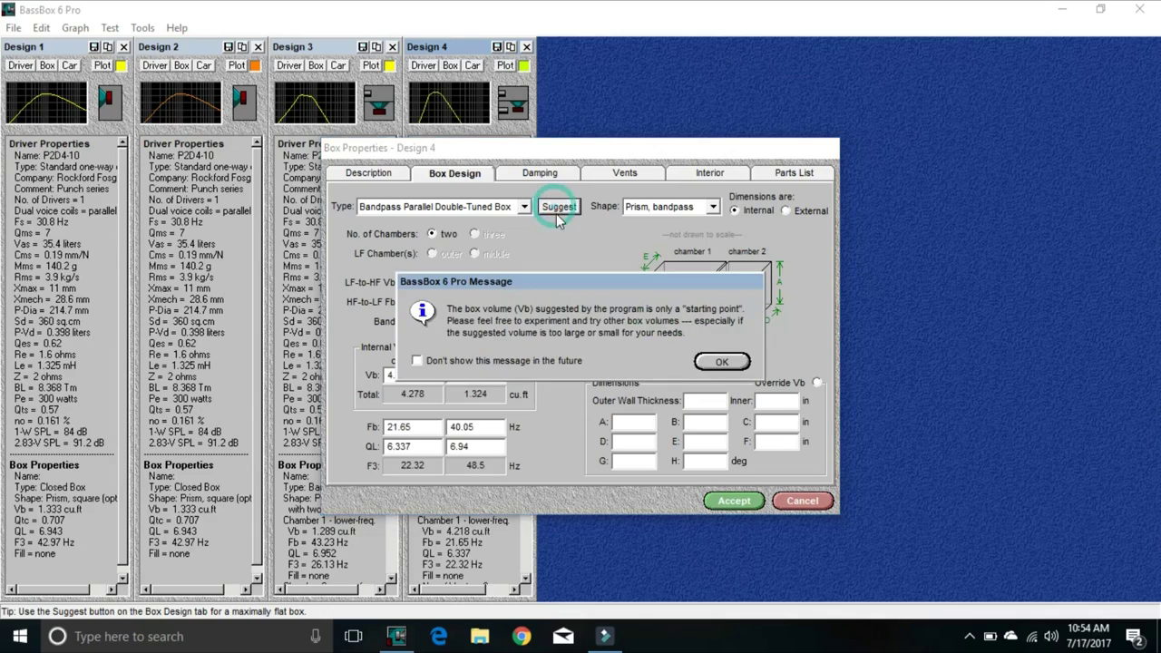
{"action": "left_click", "coordinate": [721, 363]}
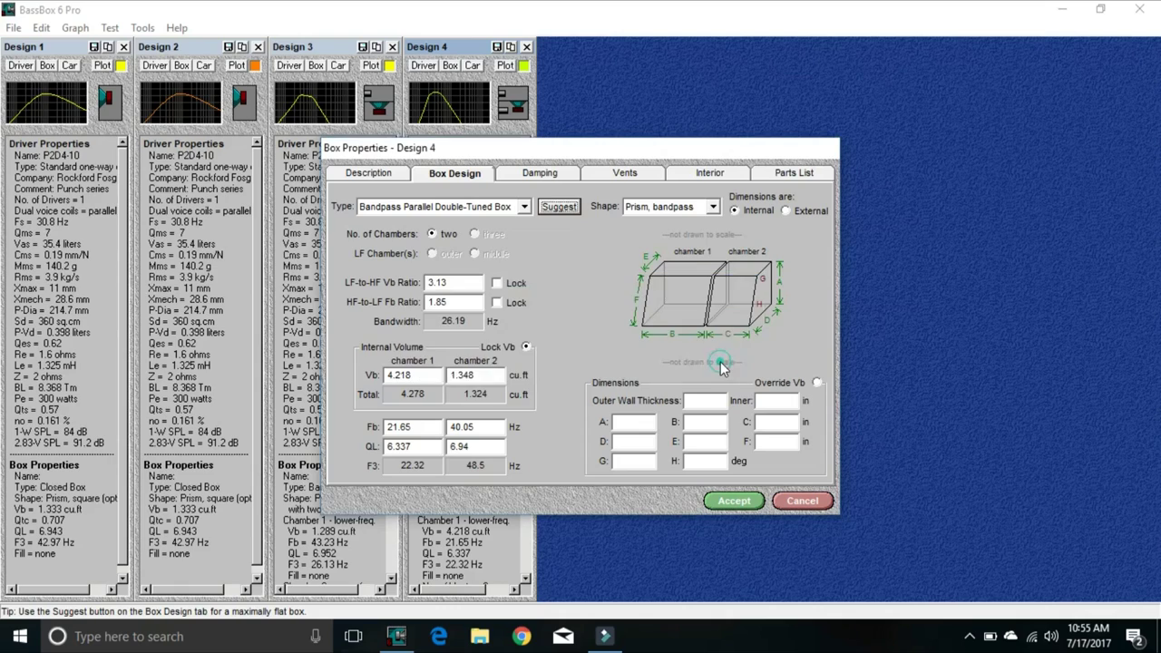
{"action": "left_click", "coordinate": [736, 500]}
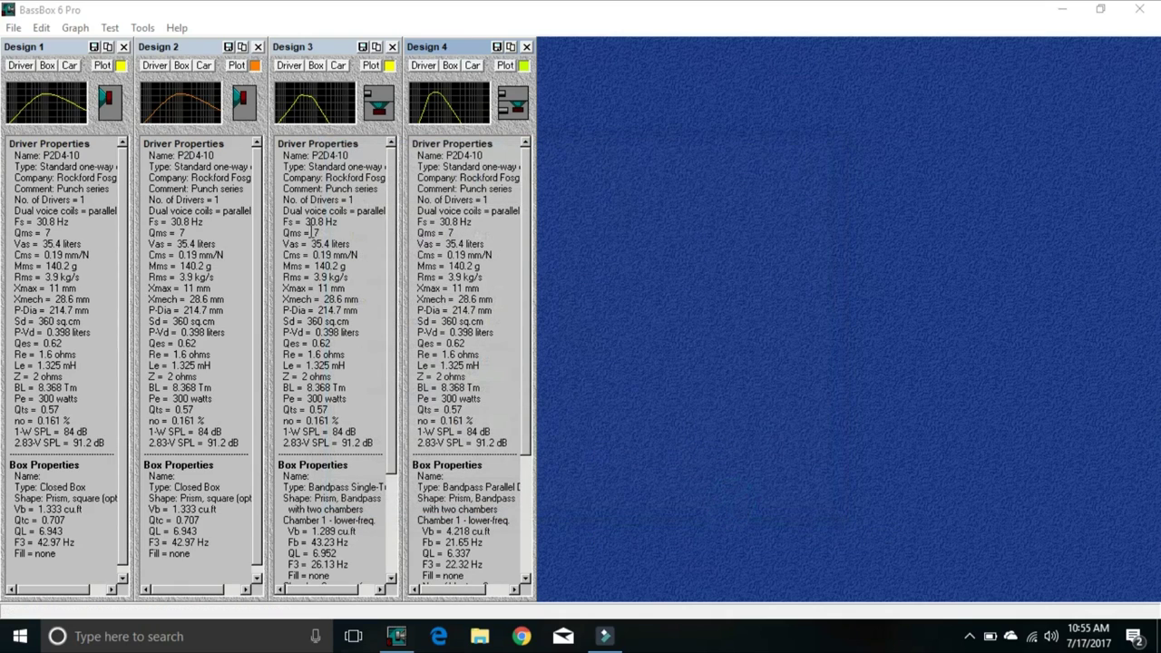
Change Design 2's box type to Vented Box and apply the suggested High Fidelity design
{"action": "left_click", "coordinate": [182, 66]}
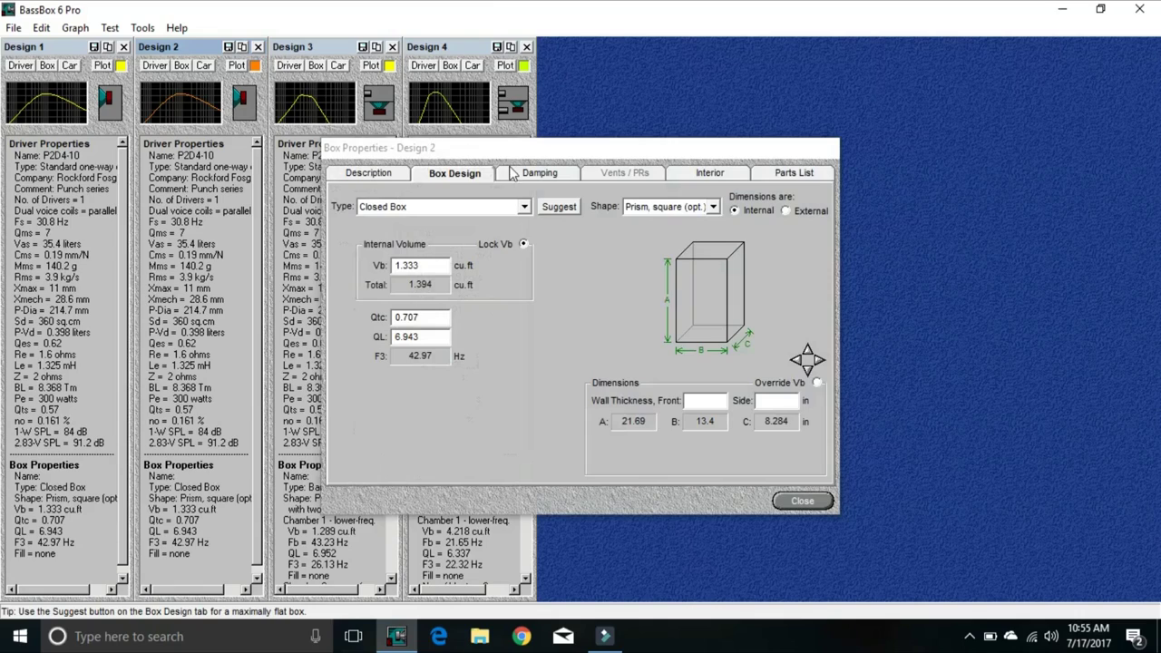
{"action": "left_click", "coordinate": [523, 208]}
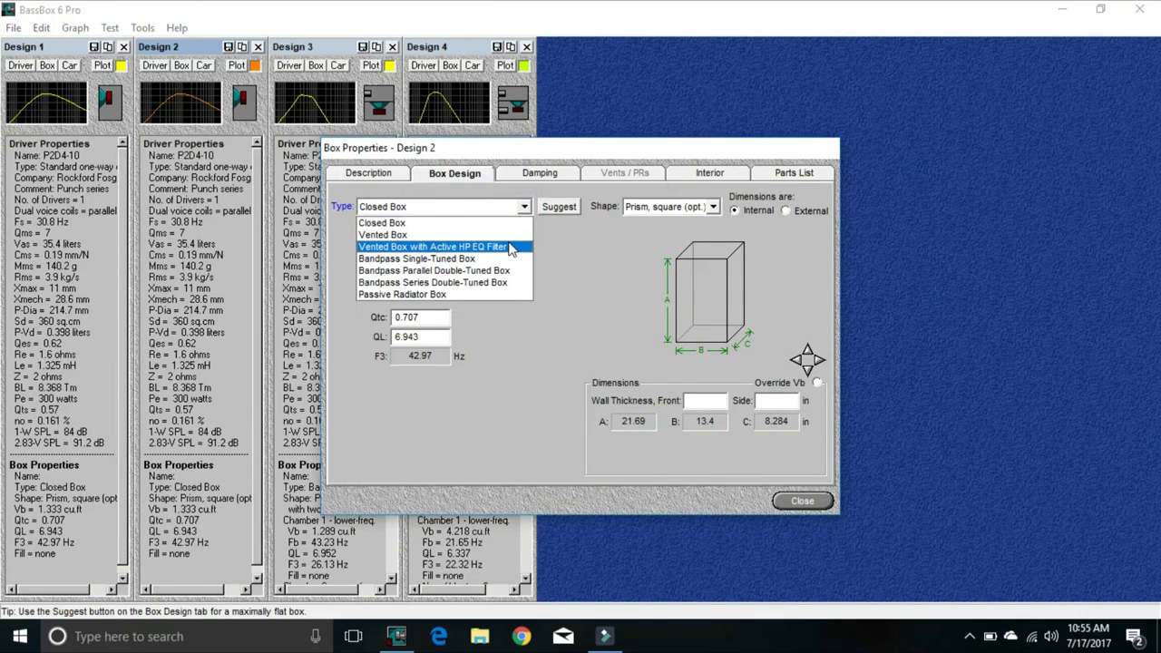
{"action": "left_click", "coordinate": [509, 234]}
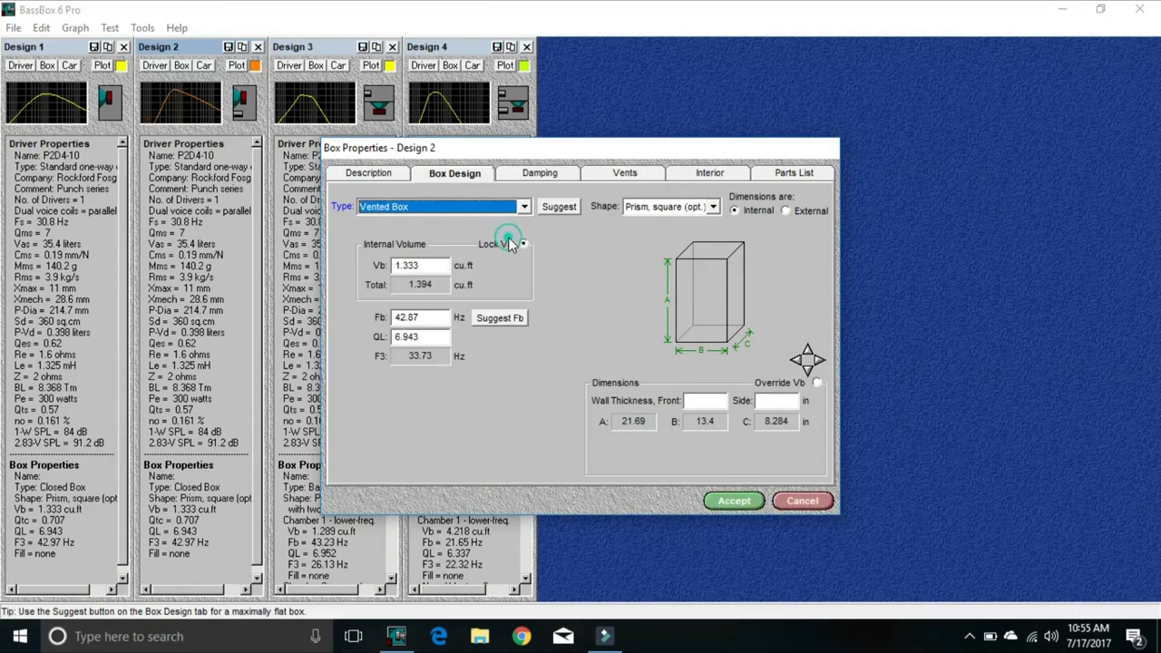
{"action": "left_click", "coordinate": [552, 208]}
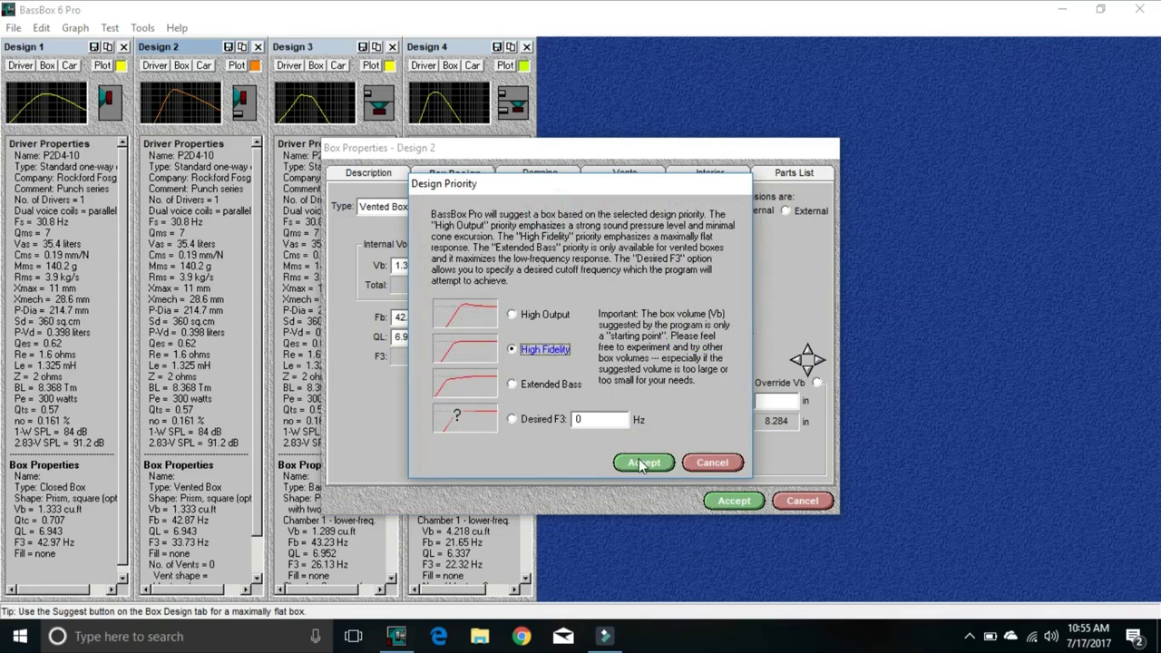
{"action": "left_click", "coordinate": [642, 461]}
Set Design 2's round vent diameter to 4 in and accept the box properties
{"action": "left_click", "coordinate": [611, 177]}
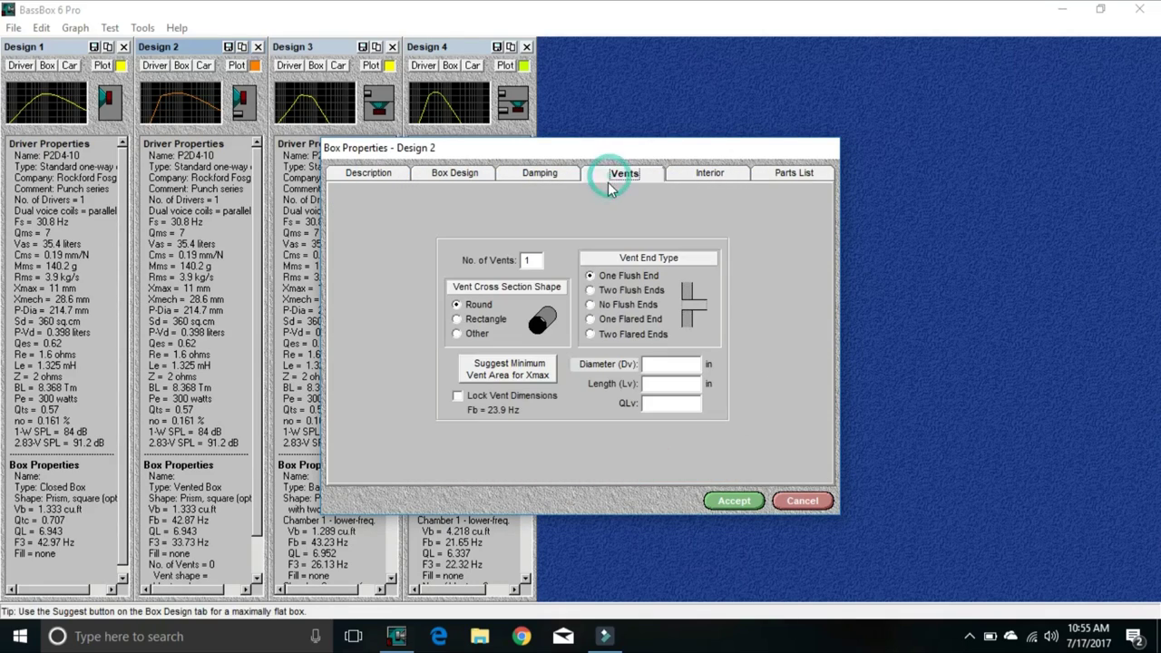
{"action": "left_click", "coordinate": [679, 367]}
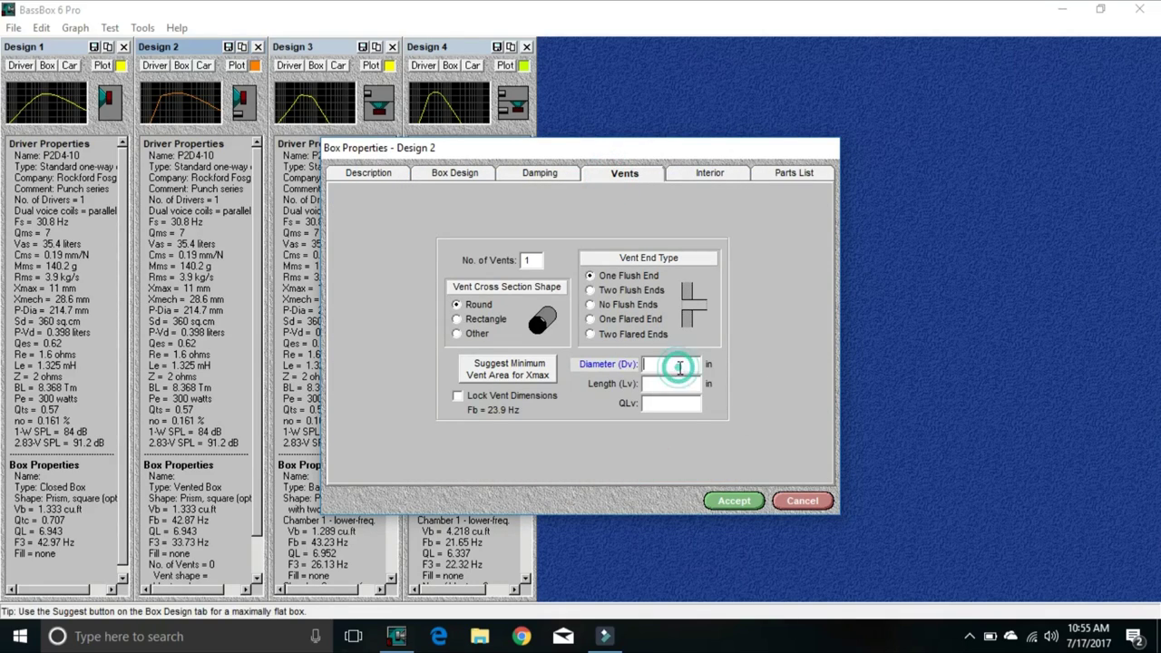
{"action": "type", "text": "4"}
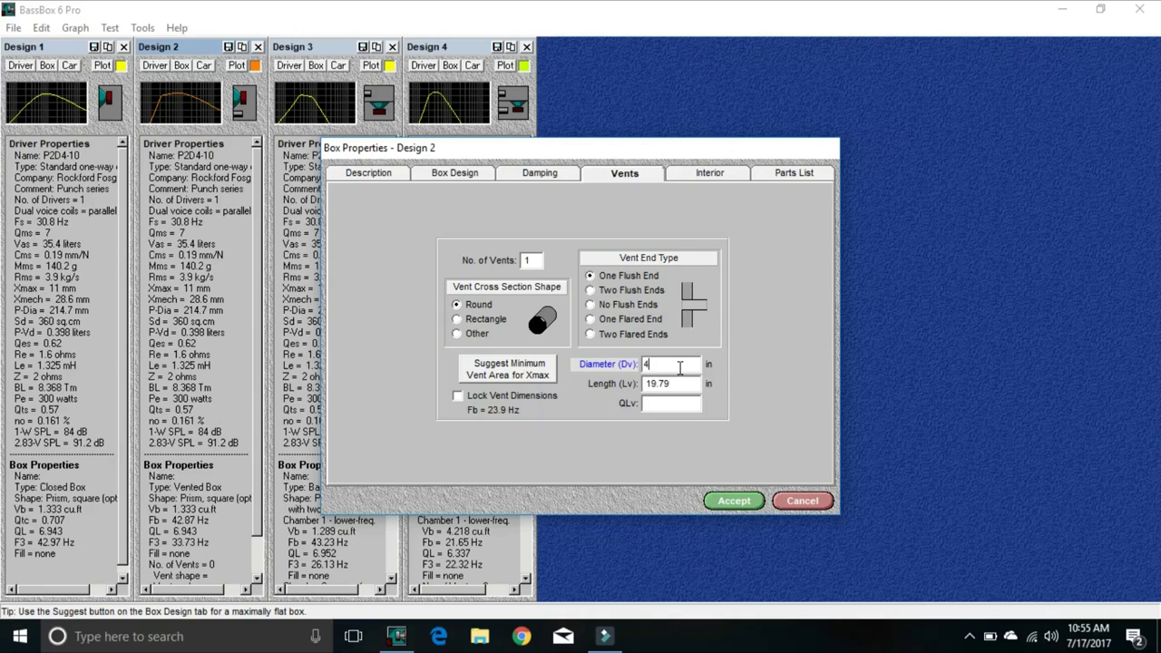
{"action": "left_click", "coordinate": [733, 501]}
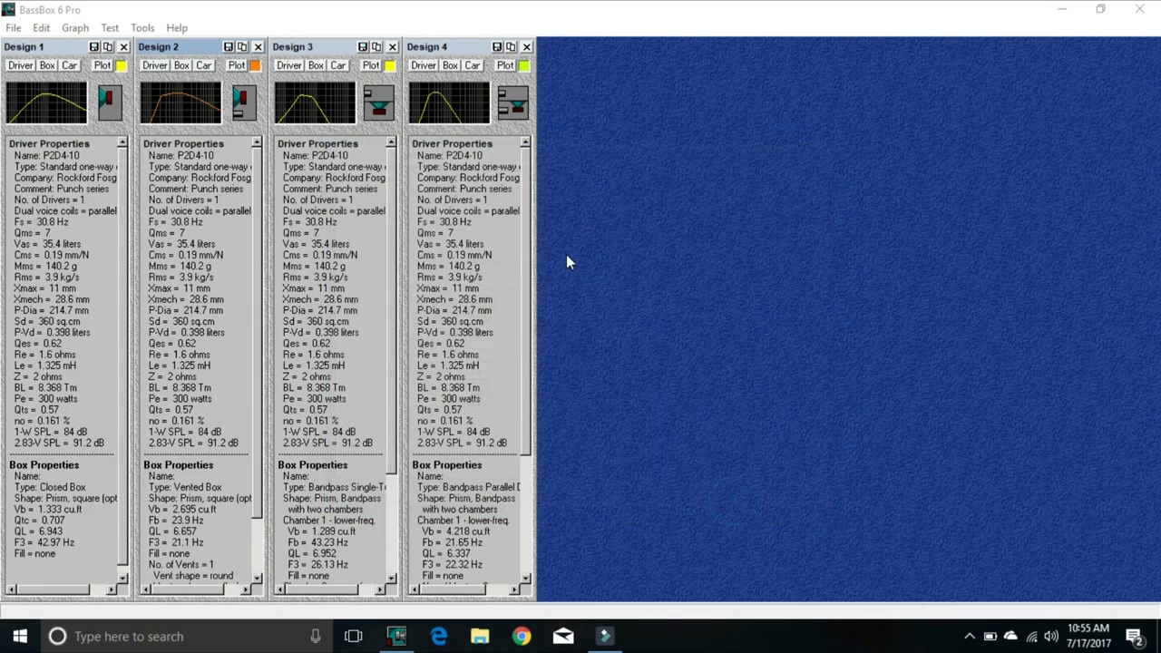
Set the Chamber 2 vent diameter of Design 3 to 4 in and accept the box properties
{"action": "left_click", "coordinate": [315, 65]}
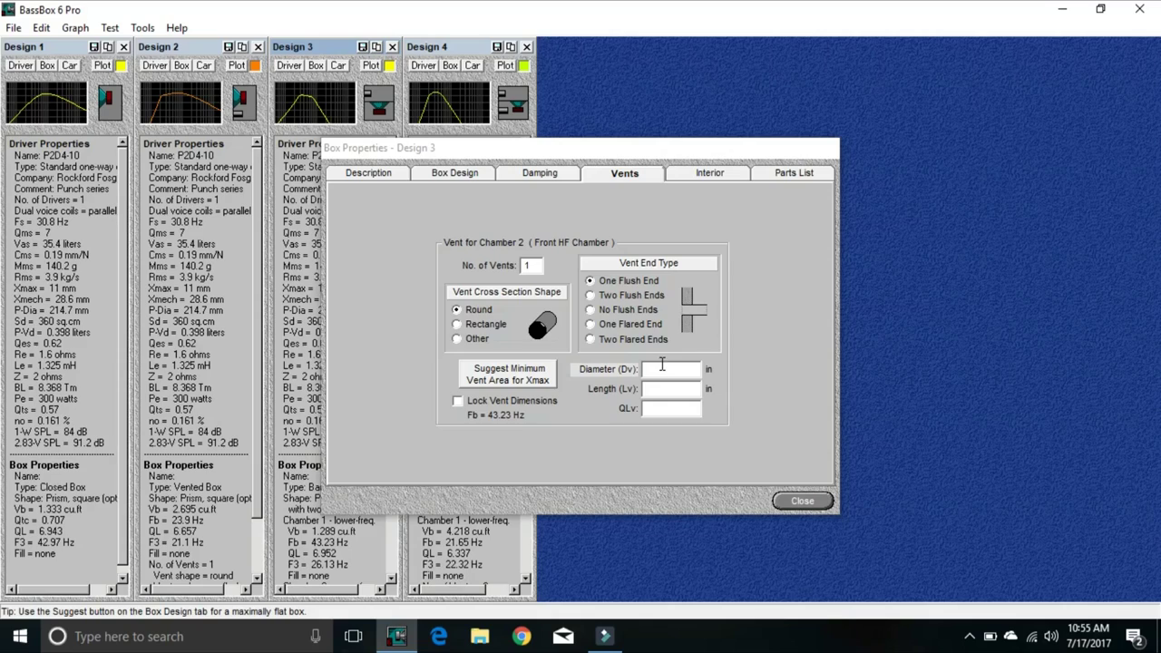
{"action": "left_click", "coordinate": [663, 369]}
{"action": "type", "text": "4"}
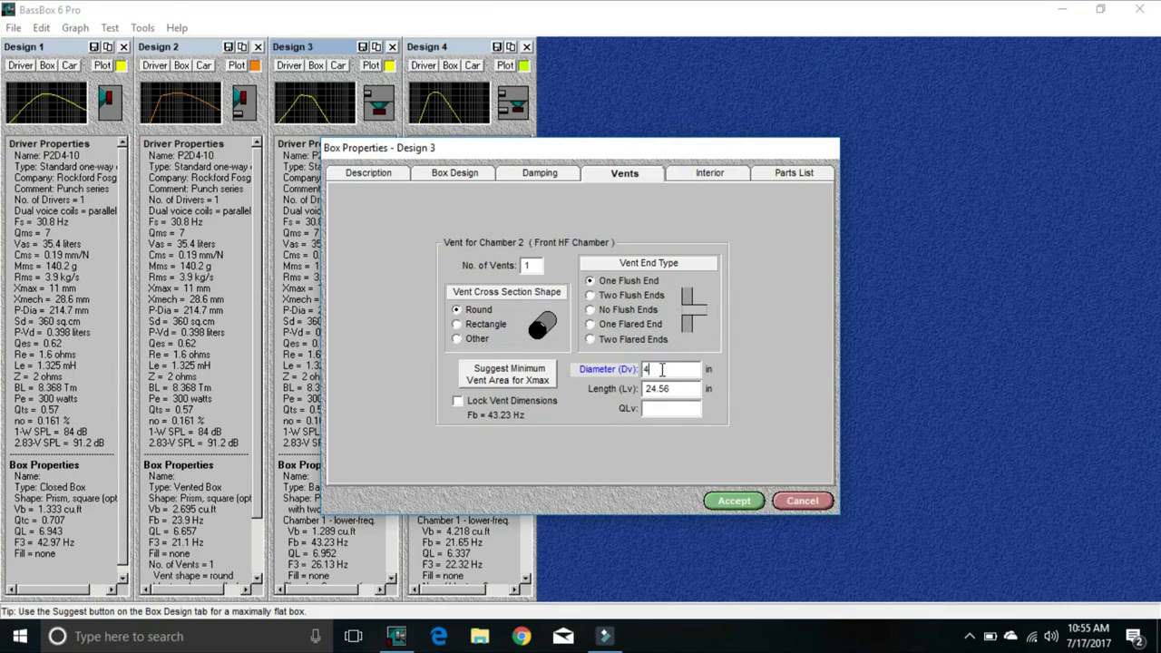
{"action": "left_click", "coordinate": [734, 502]}
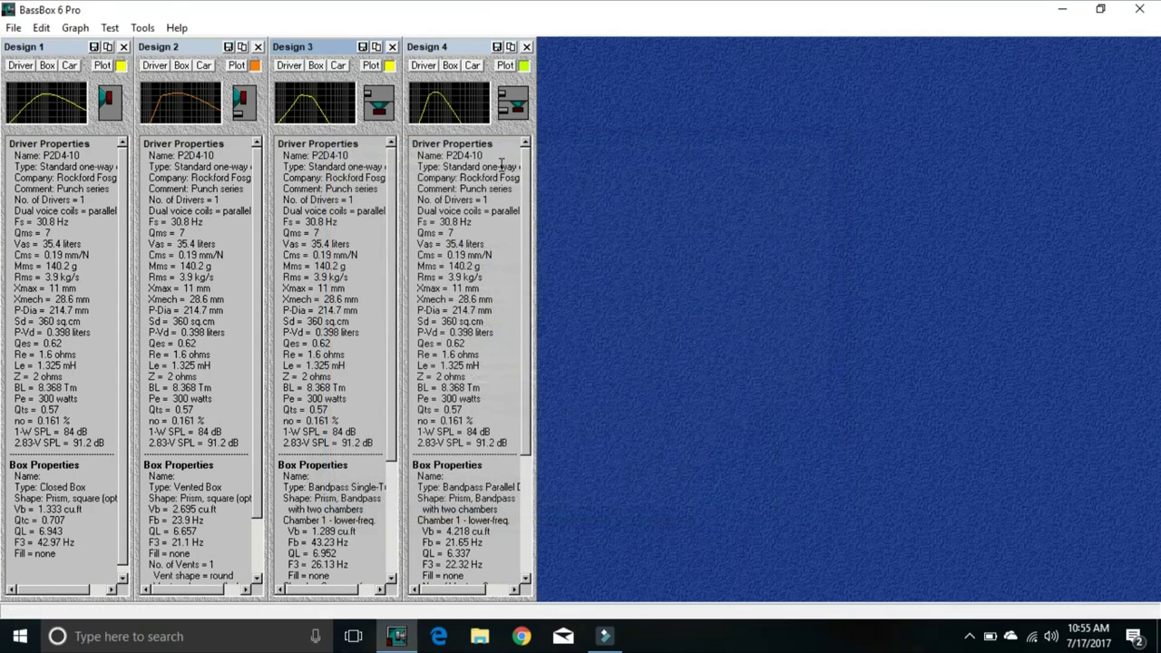
Set the diameter of Design 4's Chamber 2 Vent (Front HF) to 4 in
{"action": "left_click", "coordinate": [451, 69]}
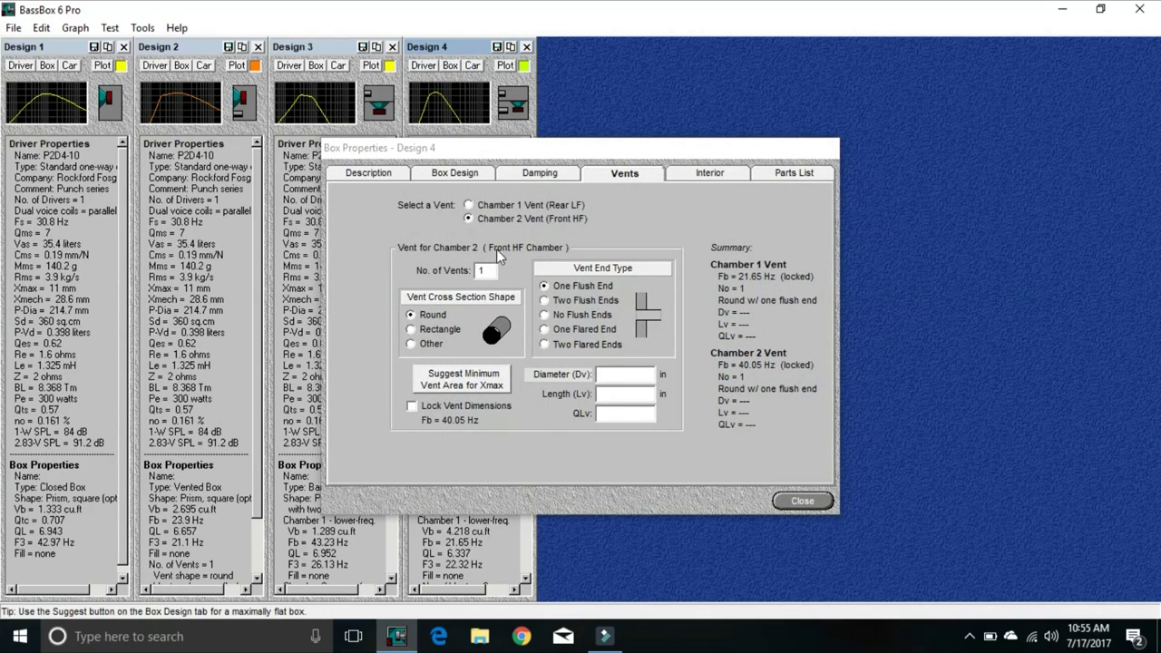
{"action": "left_click", "coordinate": [608, 371]}
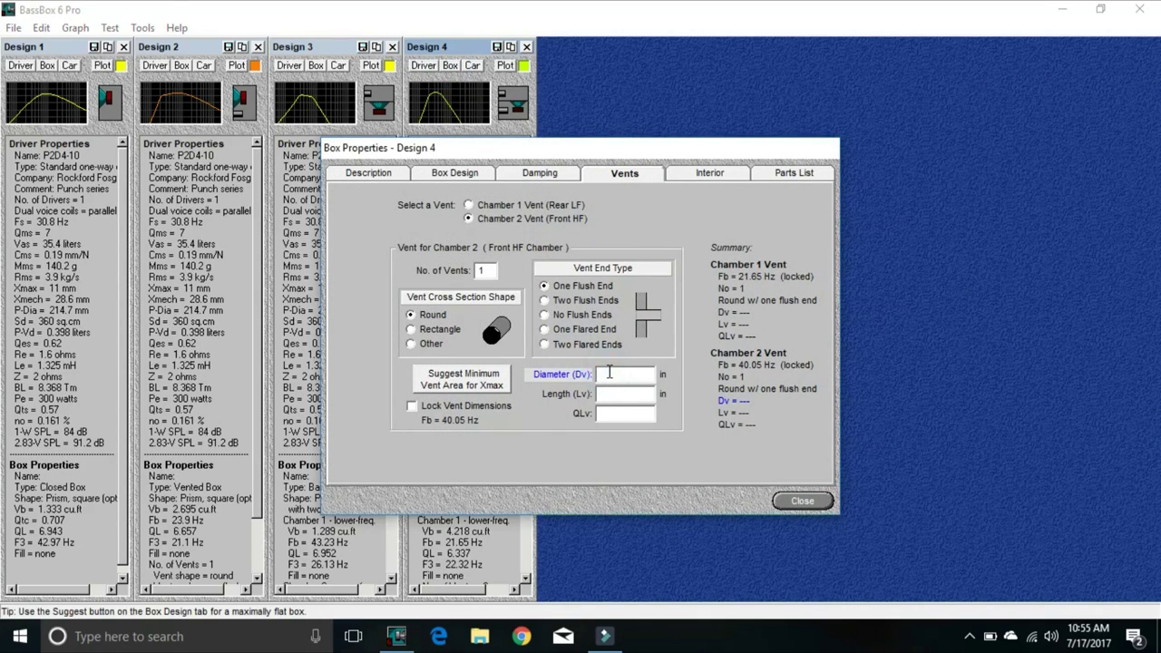
{"action": "type", "text": "4"}
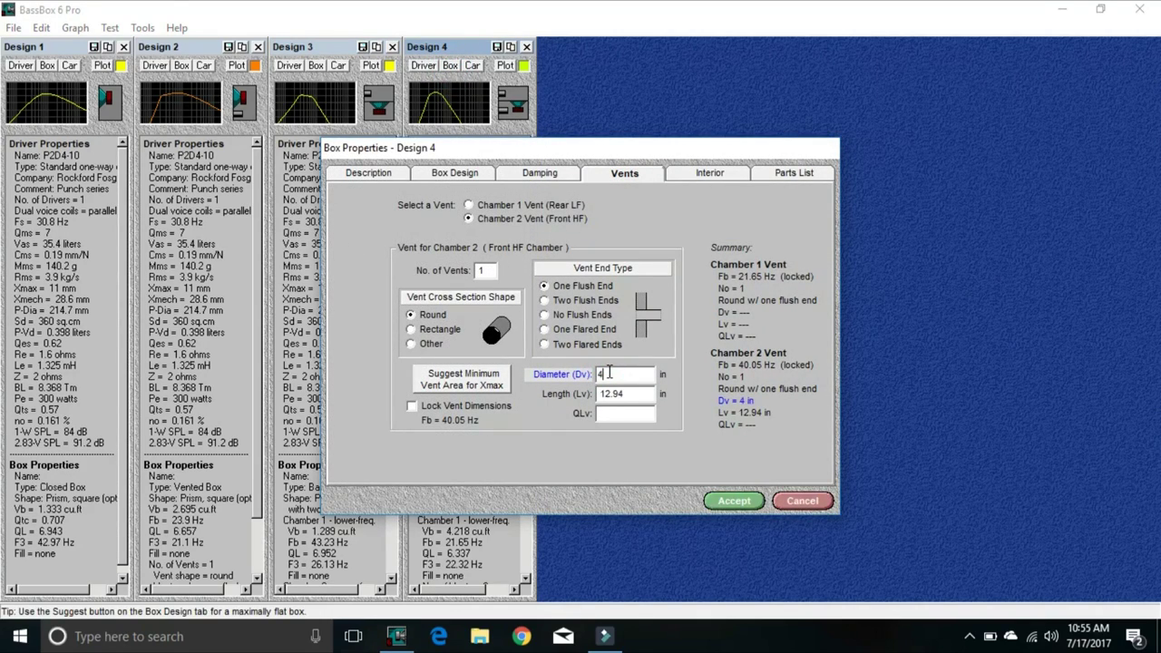
Set the diameter of Design 4's Chamber 1 Vent (Rear LF) to 4 in and accept the box properties
{"action": "left_click", "coordinate": [470, 205]}
{"action": "left_click", "coordinate": [639, 381]}
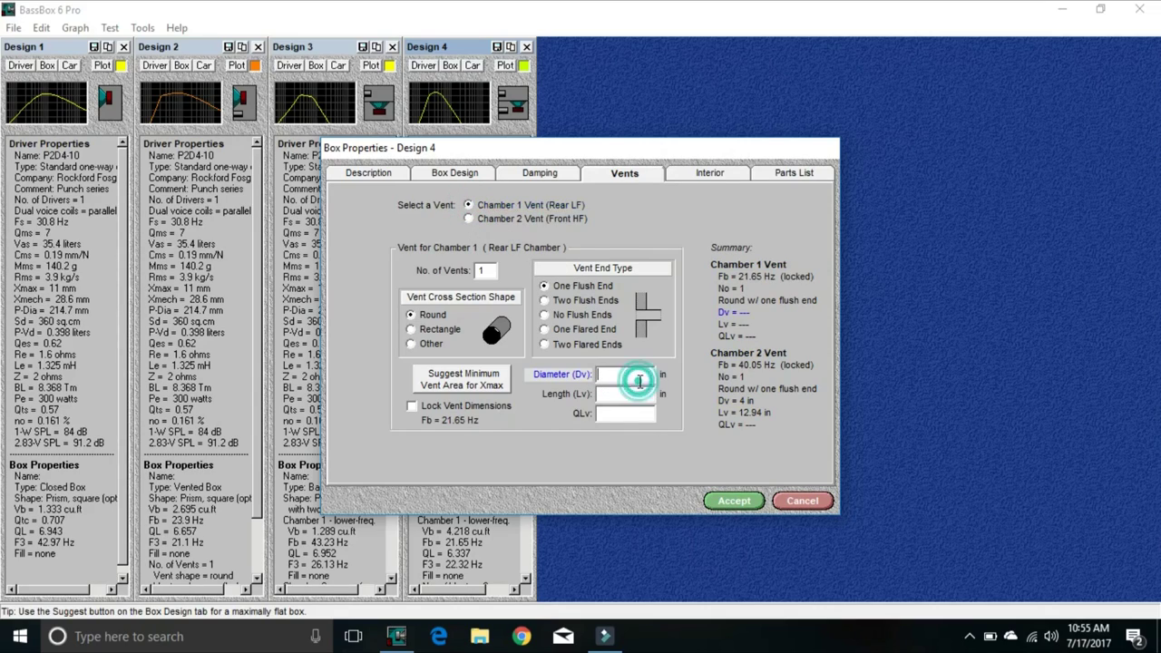
{"action": "type", "text": "4"}
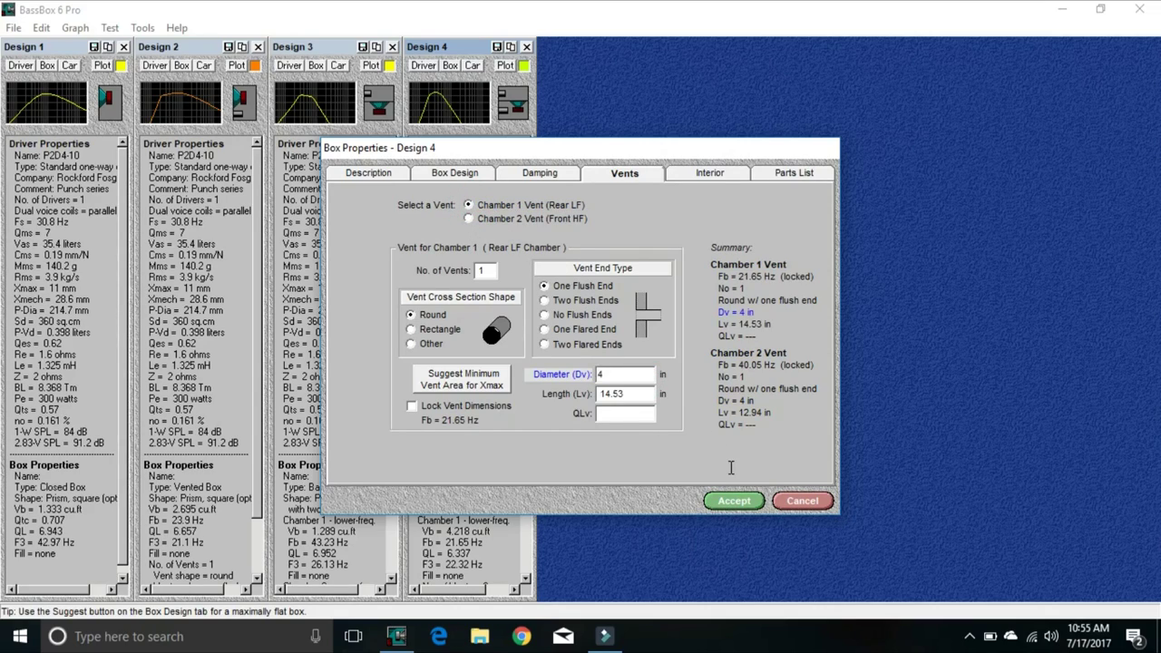
{"action": "left_click", "coordinate": [731, 502]}
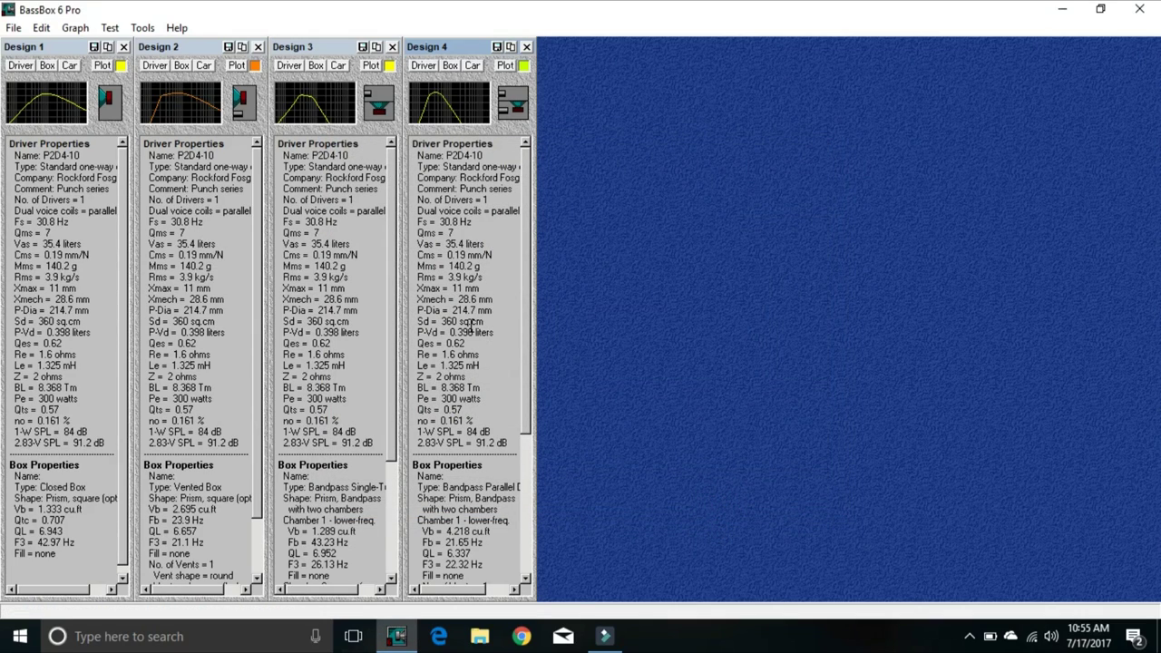
Recolor Design 3's plot green and Design 4's cyan, and compare all four designs in the normalized and custom amplitude response graphs
{"action": "left_click", "coordinate": [387, 66]}
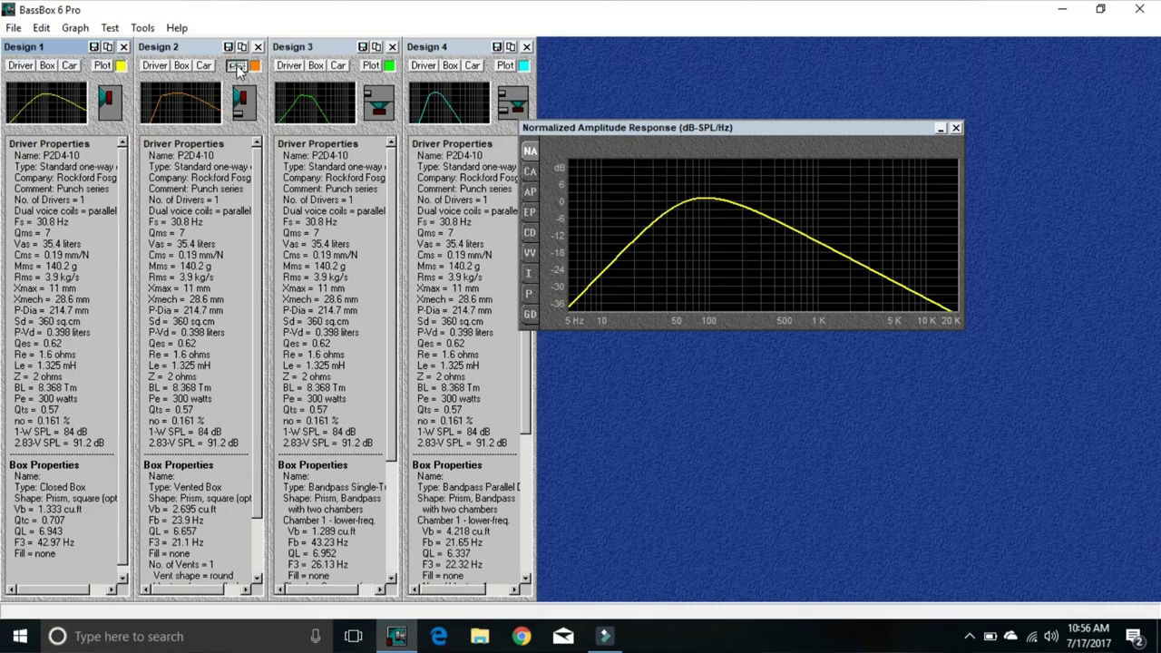
{"action": "left_click", "coordinate": [235, 66]}
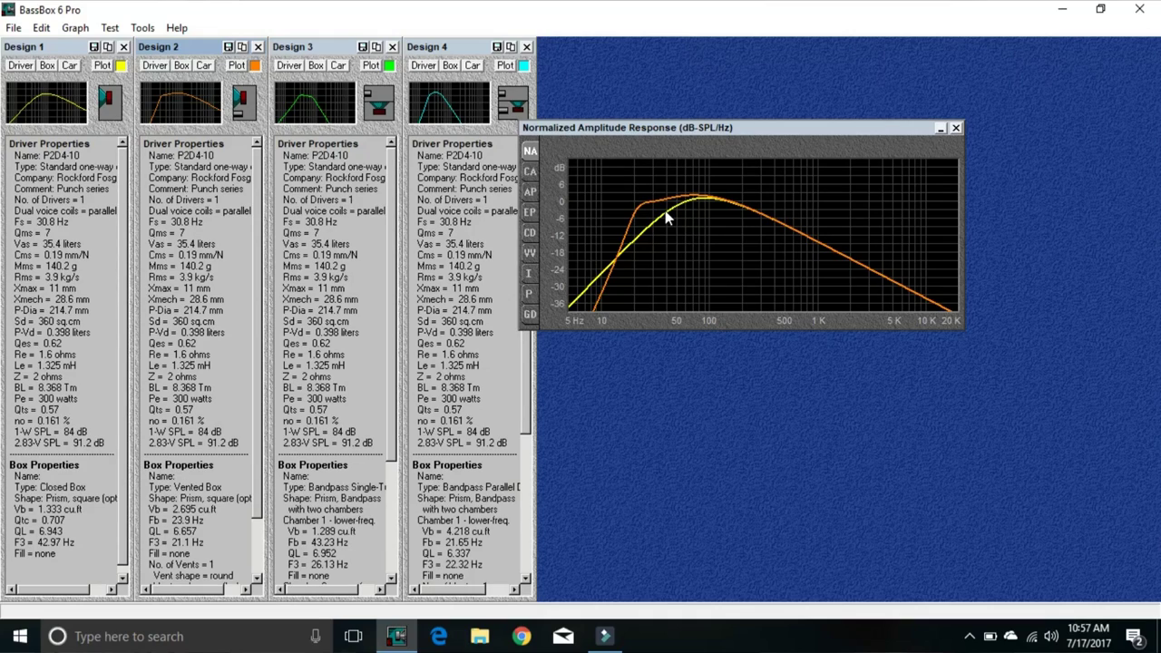
{"action": "left_click", "coordinate": [368, 66]}
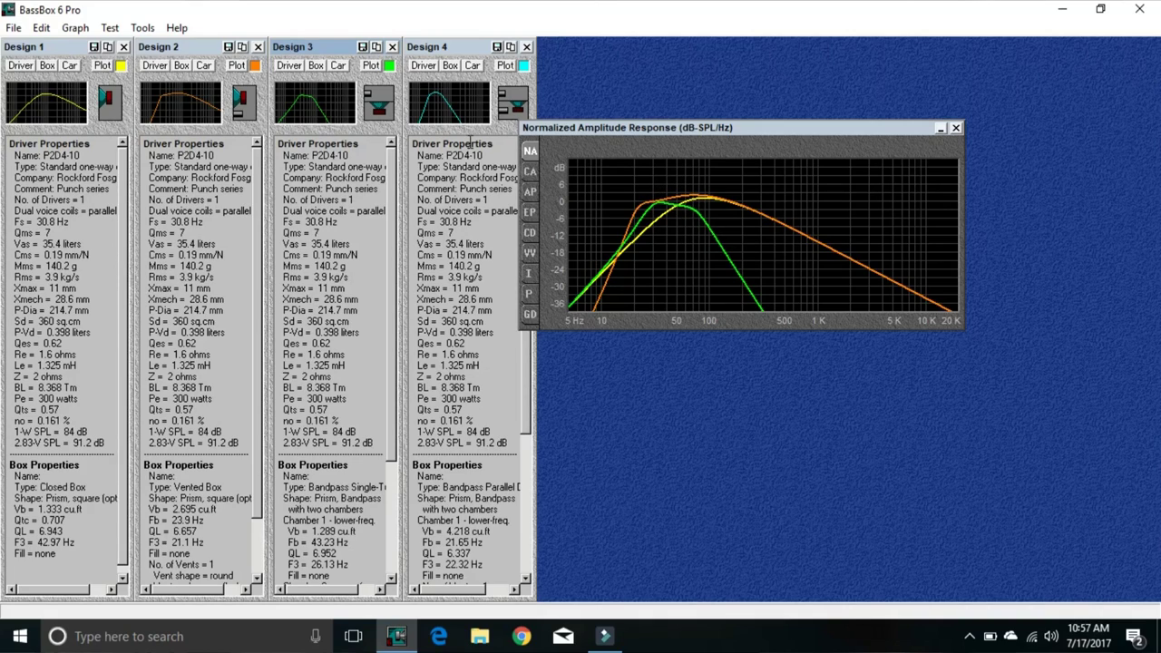
{"action": "left_click", "coordinate": [449, 65]}
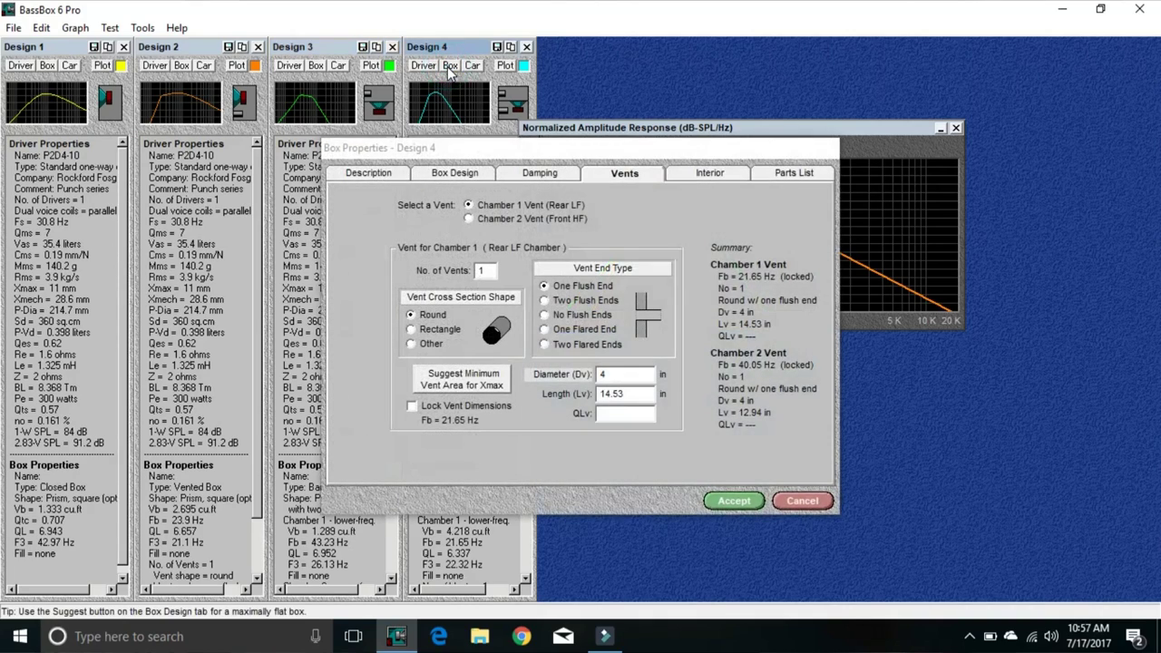
{"action": "left_click", "coordinate": [803, 502]}
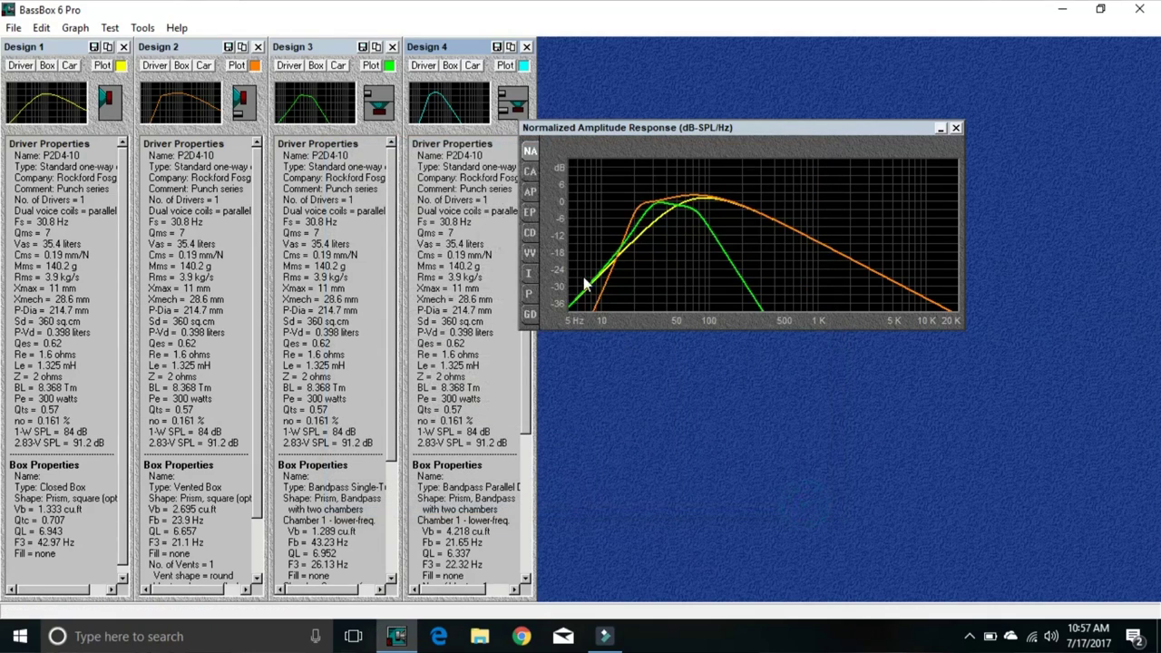
{"action": "left_click", "coordinate": [505, 67]}
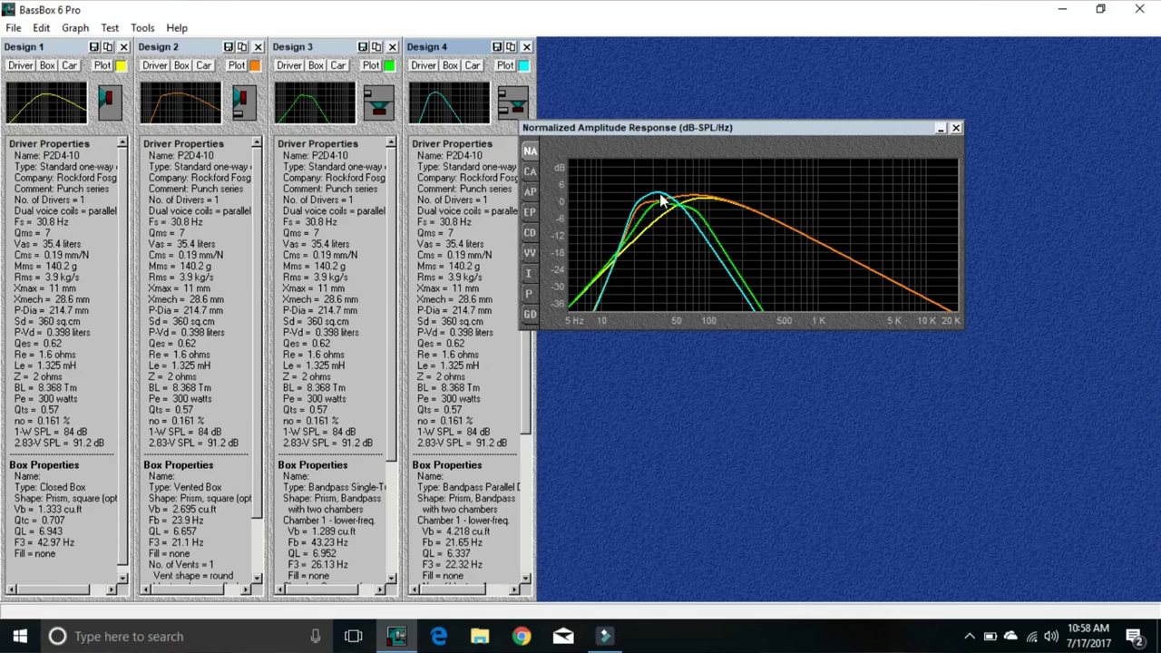
{"action": "left_click", "coordinate": [530, 170]}
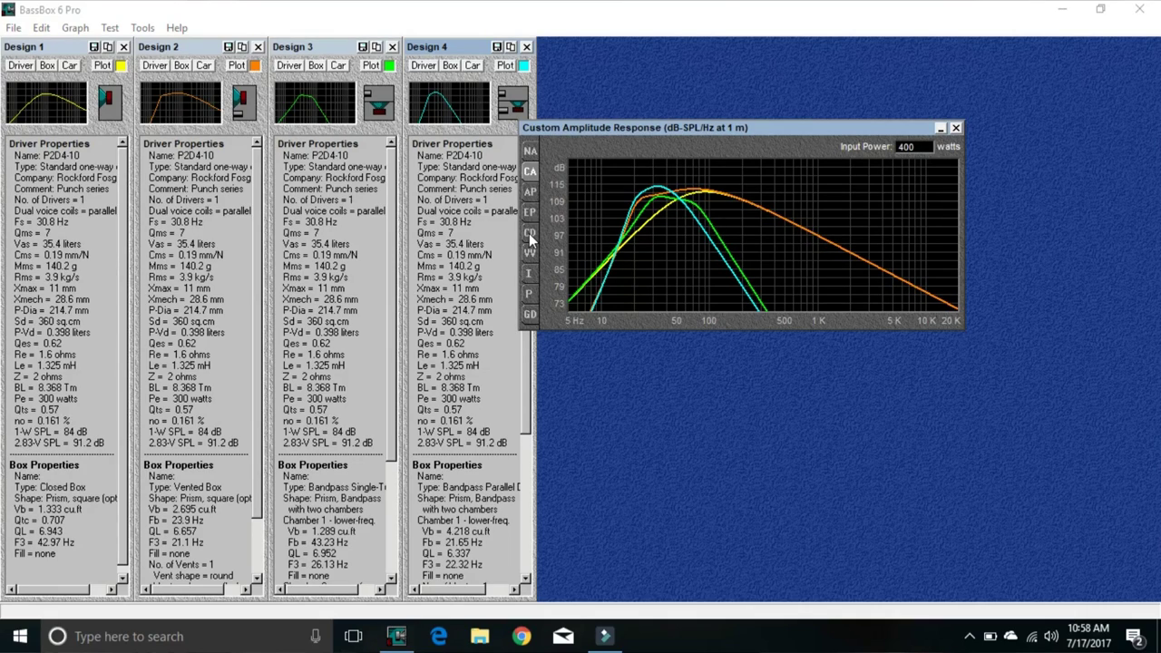
{"action": "left_click", "coordinate": [958, 128]}
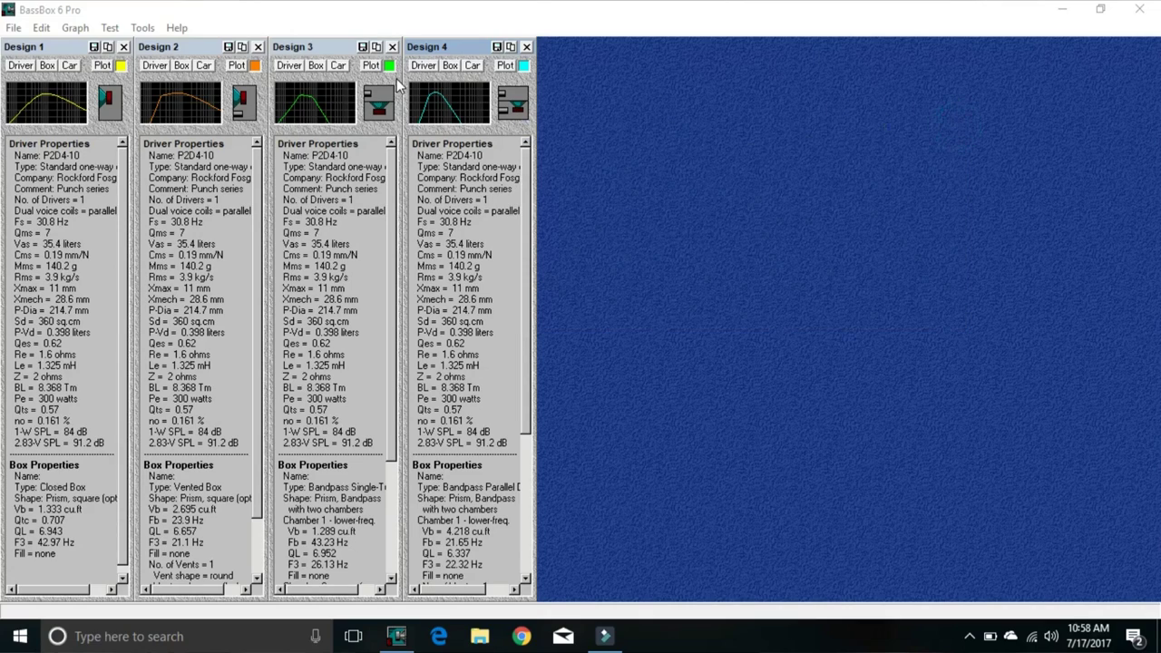
Review the box design properties of Designs 1 to 4, comparing their internal volumes and tuning frequencies
{"action": "left_click", "coordinate": [46, 67]}
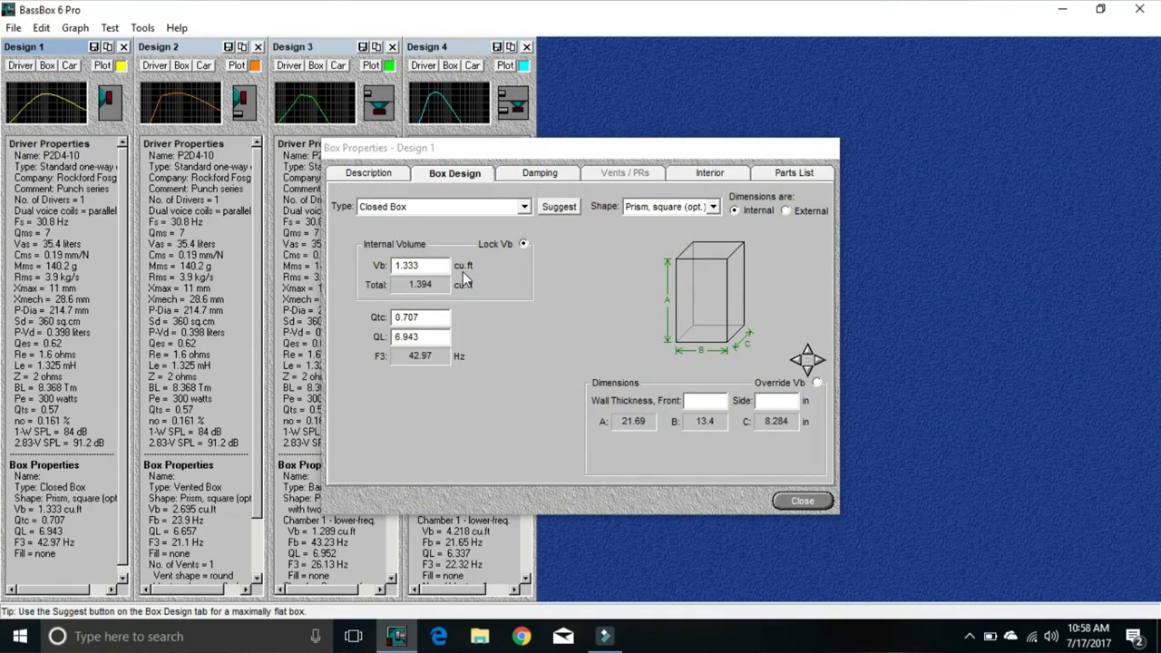
{"action": "left_click", "coordinate": [816, 501]}
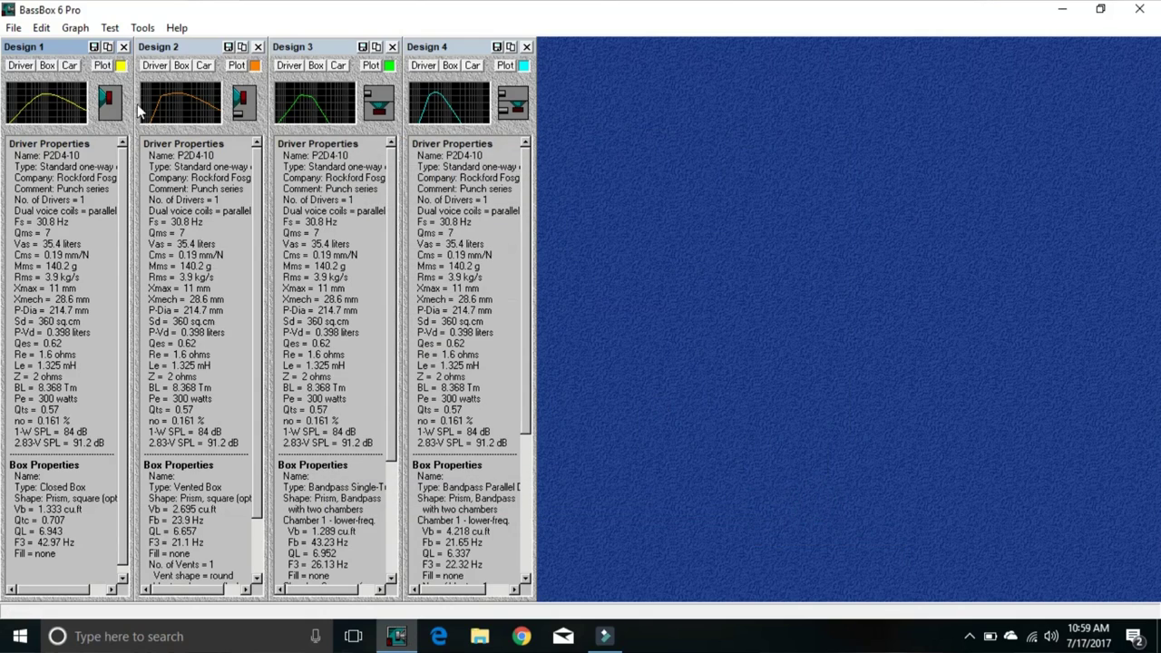
{"action": "left_click", "coordinate": [177, 68]}
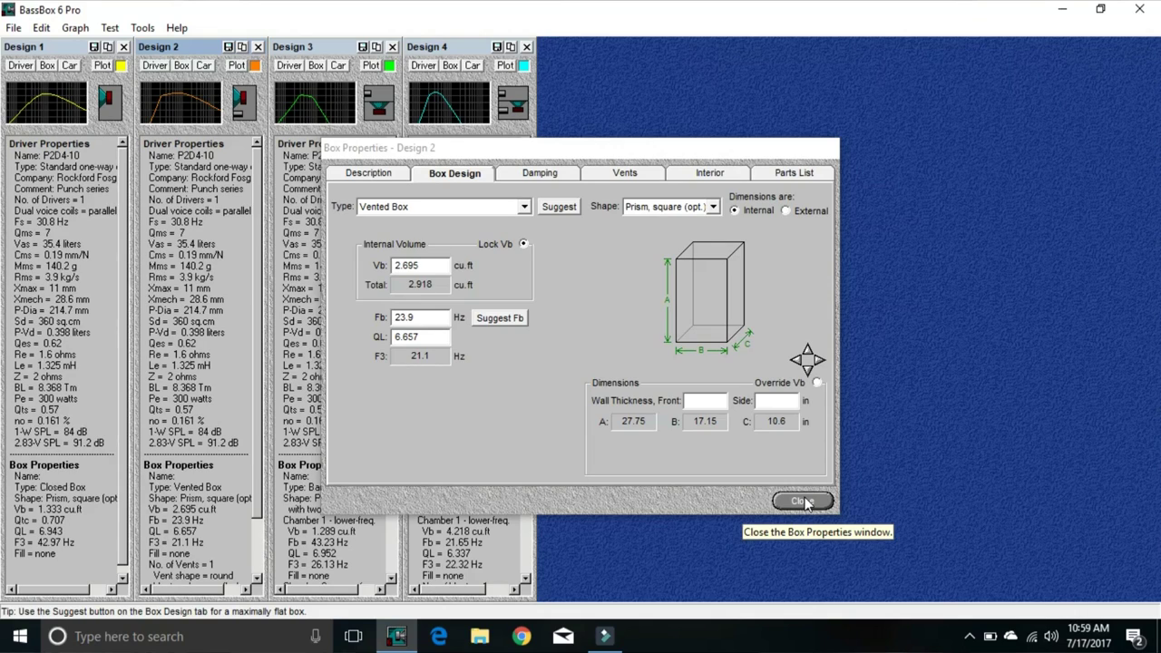
{"action": "left_click", "coordinate": [801, 501]}
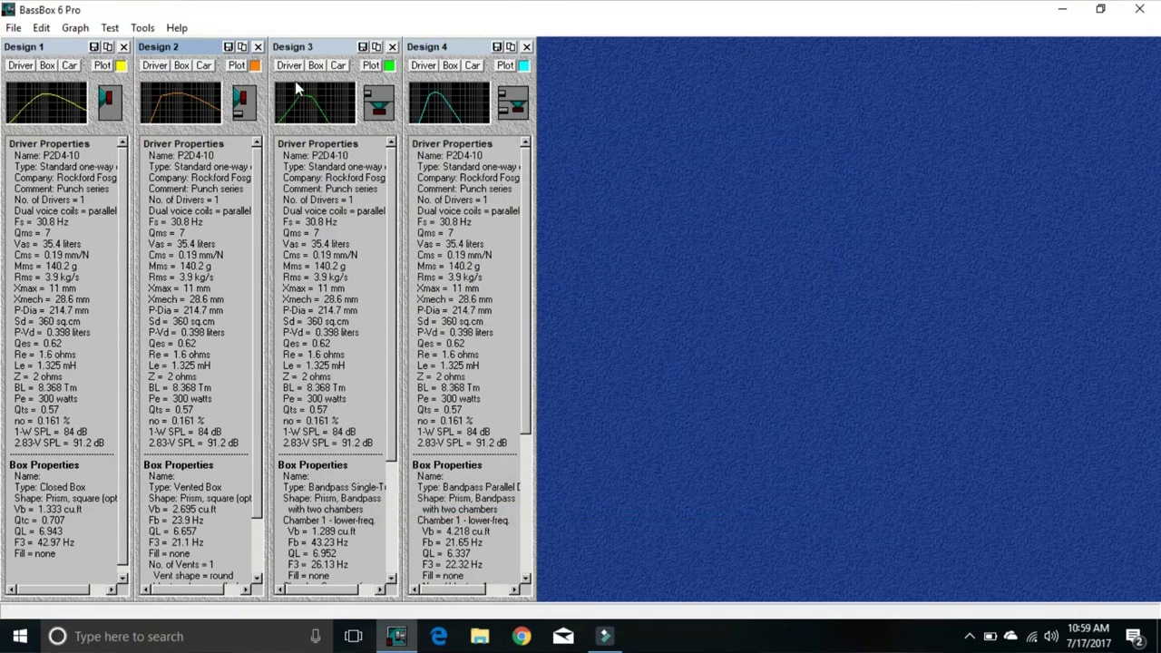
{"action": "left_click", "coordinate": [316, 67]}
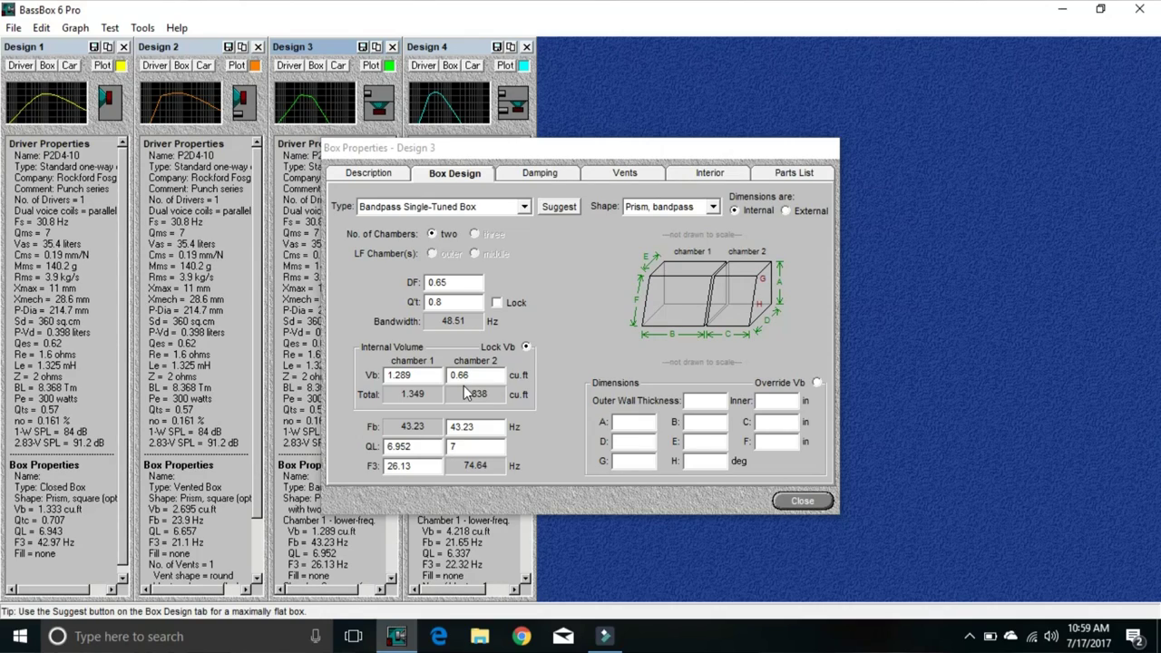
{"action": "left_click", "coordinate": [802, 502]}
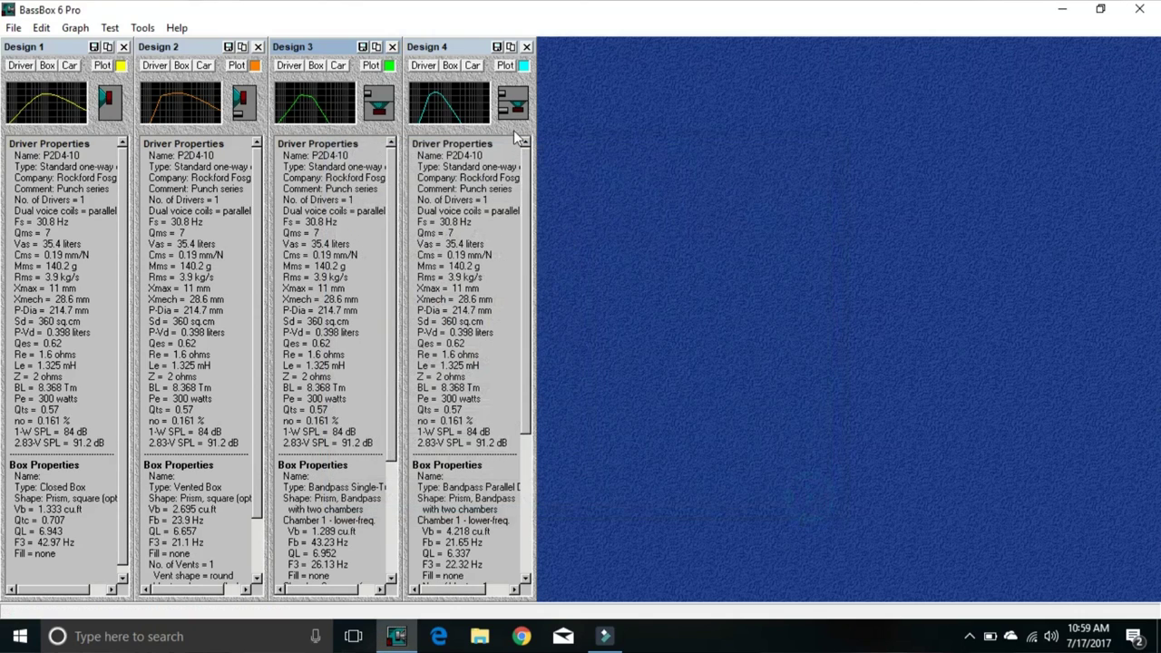
{"action": "left_click", "coordinate": [452, 67]}
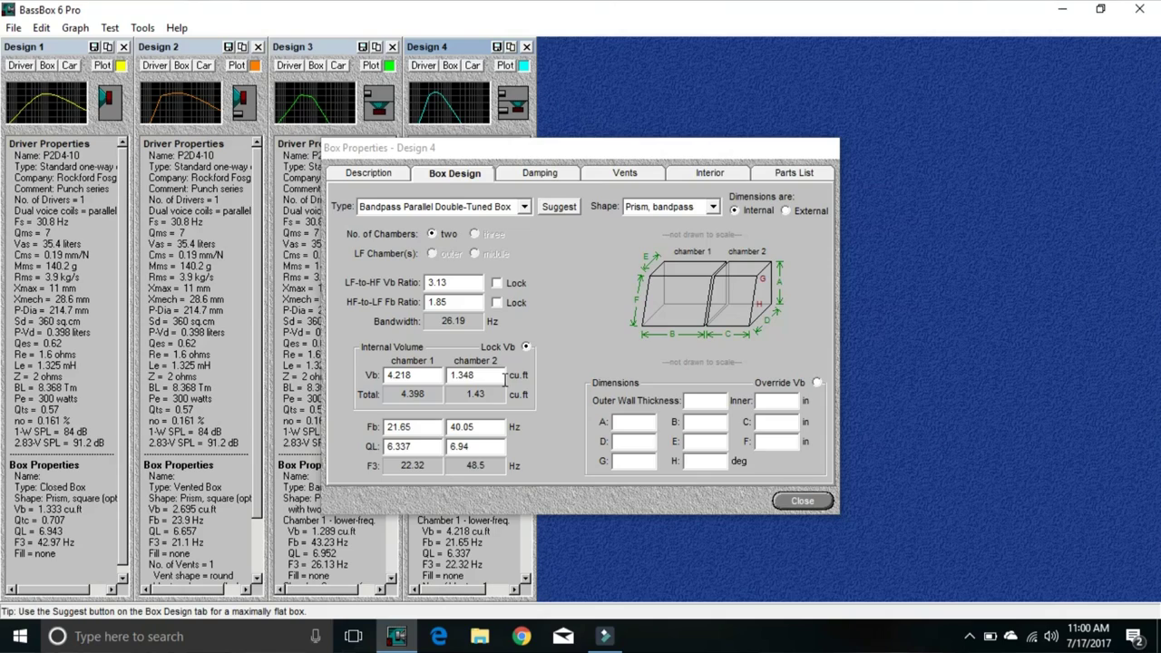
{"action": "left_click", "coordinate": [806, 501]}
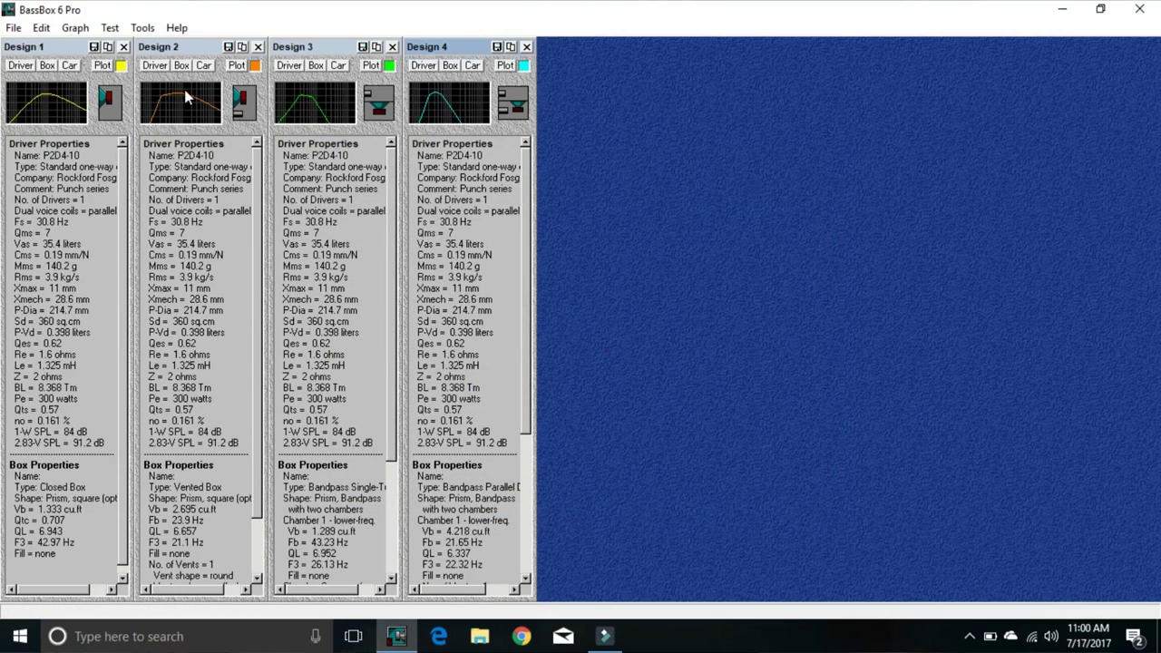
Show the Cone Displacement graph for the four designs and set its input power to 300 watts
{"action": "left_click", "coordinate": [102, 65]}
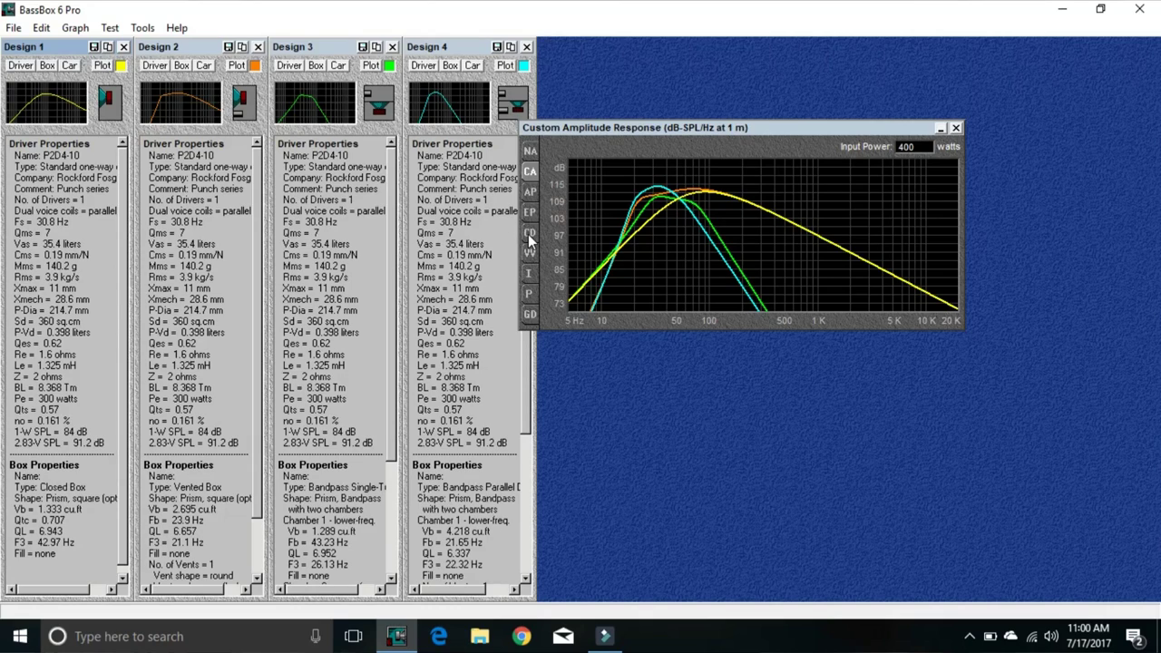
{"action": "left_click", "coordinate": [531, 234]}
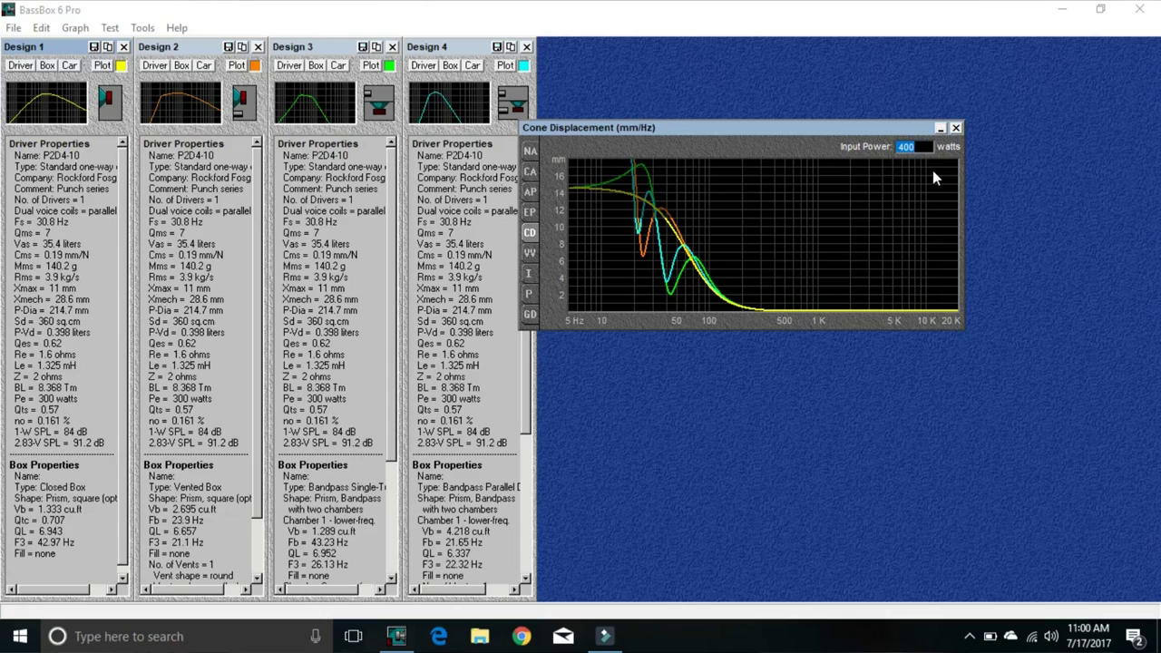
{"action": "type", "text": "300"}
{"action": "key", "text": "Return"}
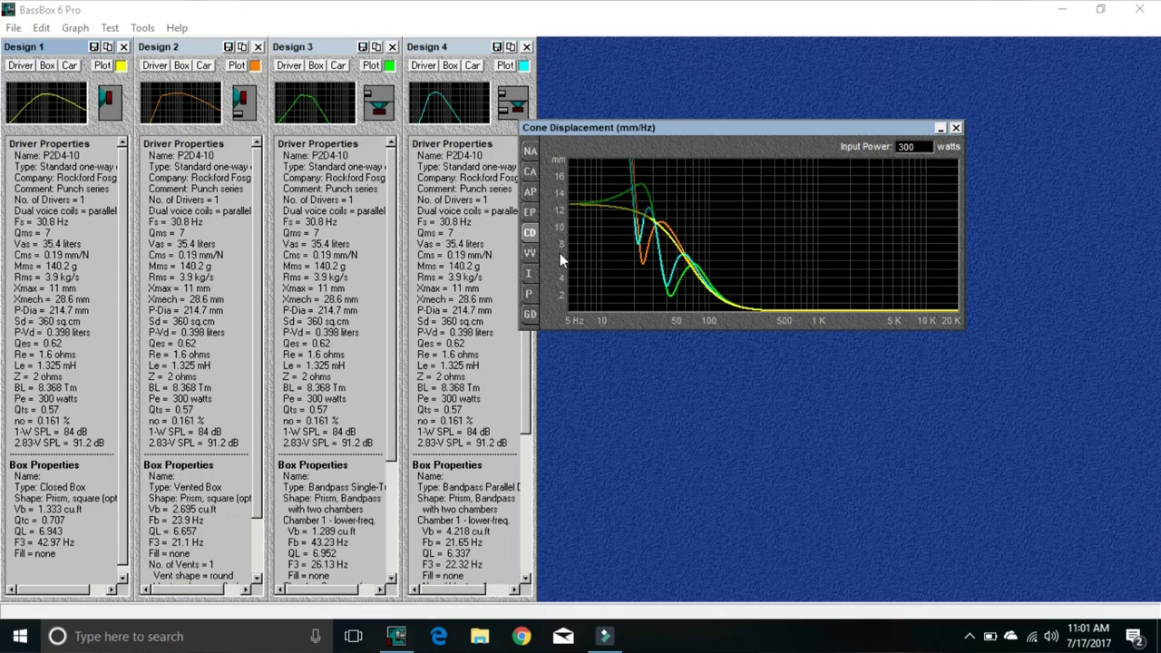
Examine the Vent Air Velocity graph with the input power set to 400 watts, and close the graph
{"action": "left_click", "coordinate": [528, 254]}
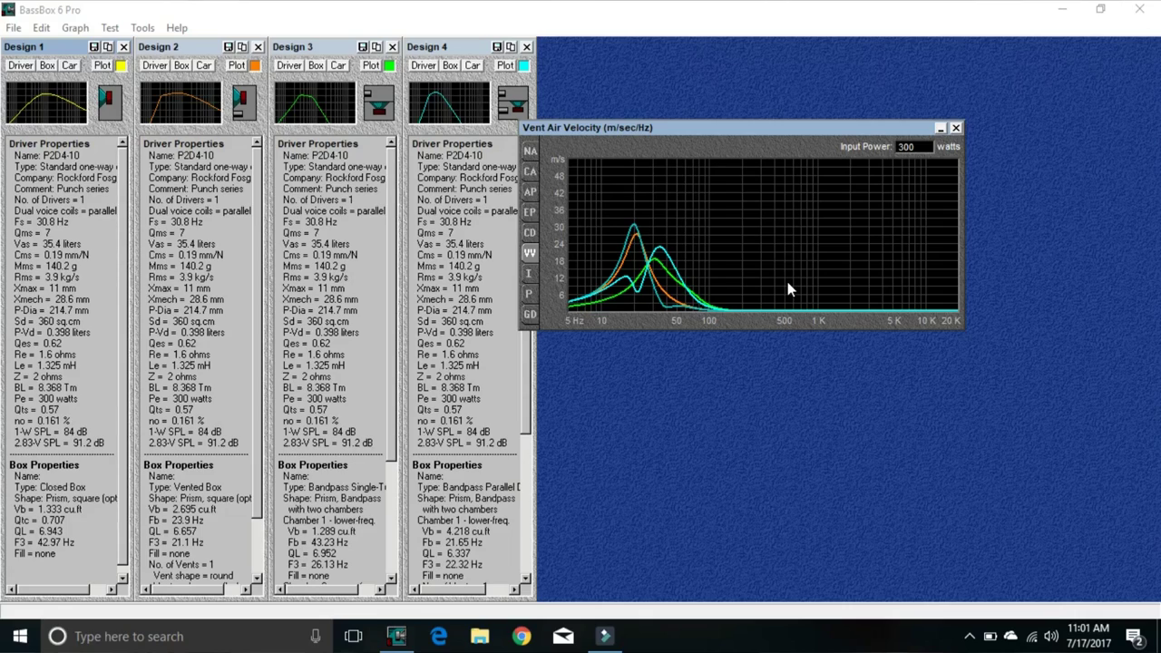
{"action": "left_click", "coordinate": [901, 149]}
{"action": "left_click", "coordinate": [901, 149]}
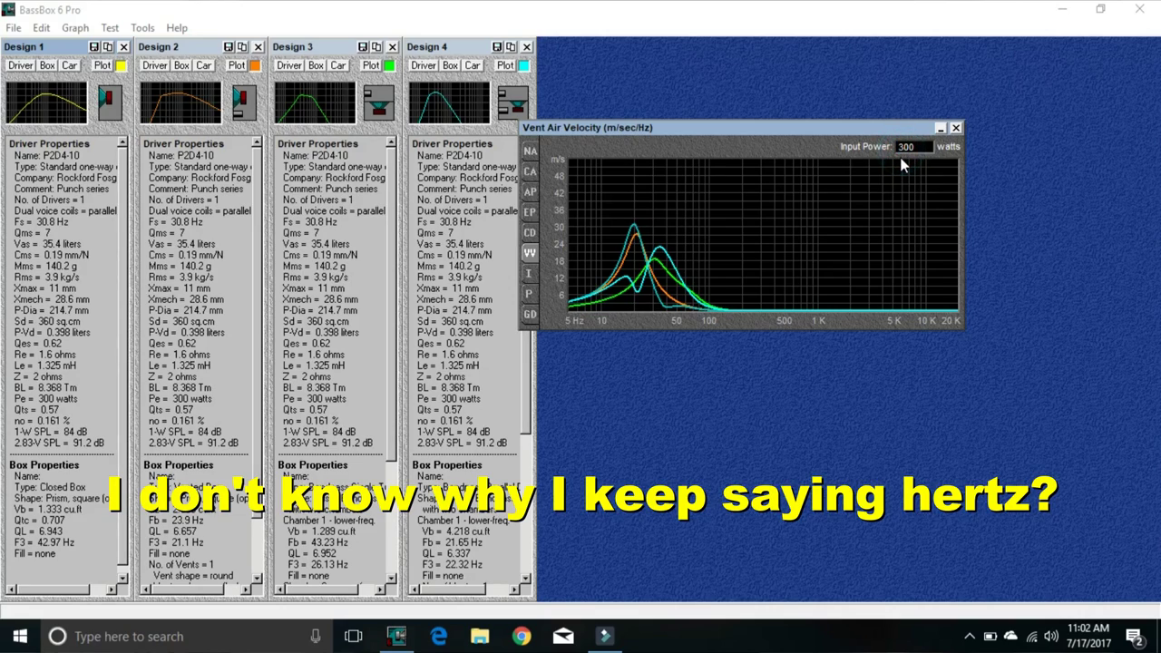
{"action": "type", "text": "400"}
{"action": "key", "text": "Return"}
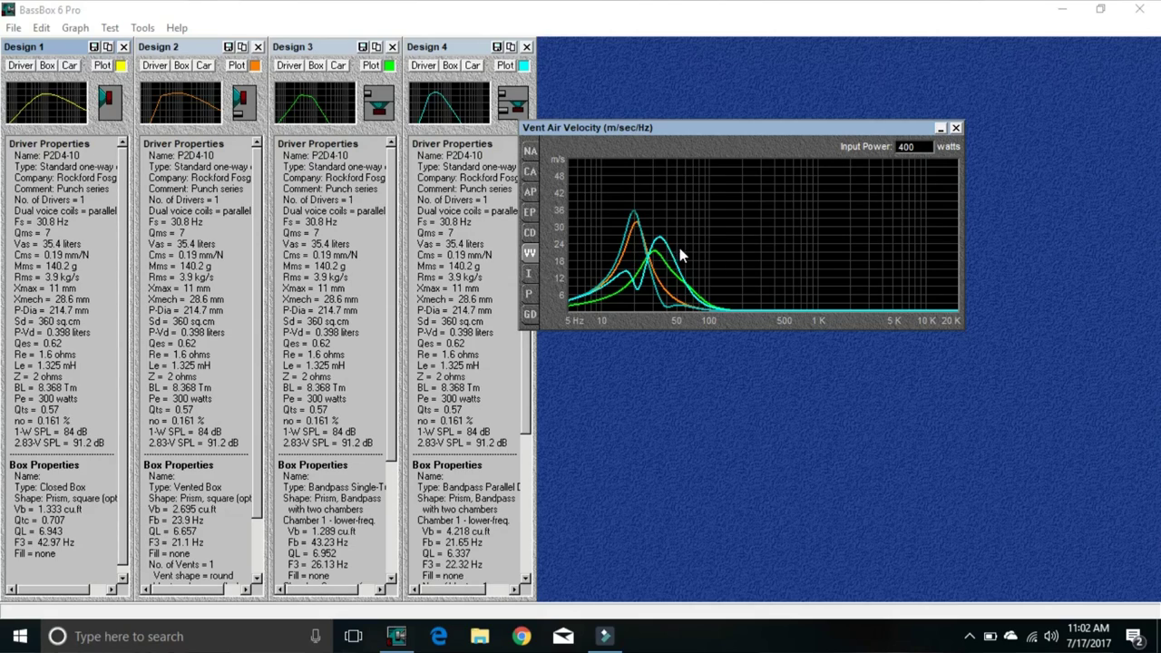
{"action": "left_click", "coordinate": [956, 128]}
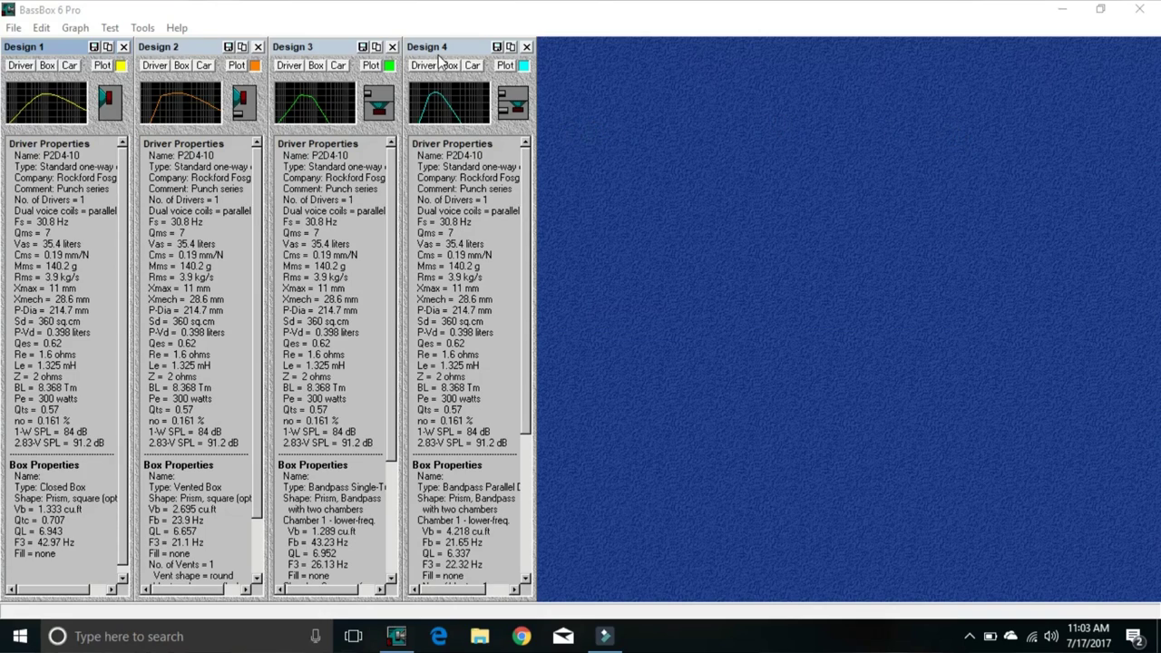
Close both bandpass designs without saving and show the Custom Amplitude Response of the closed and vented box designs
{"action": "left_click", "coordinate": [393, 47]}
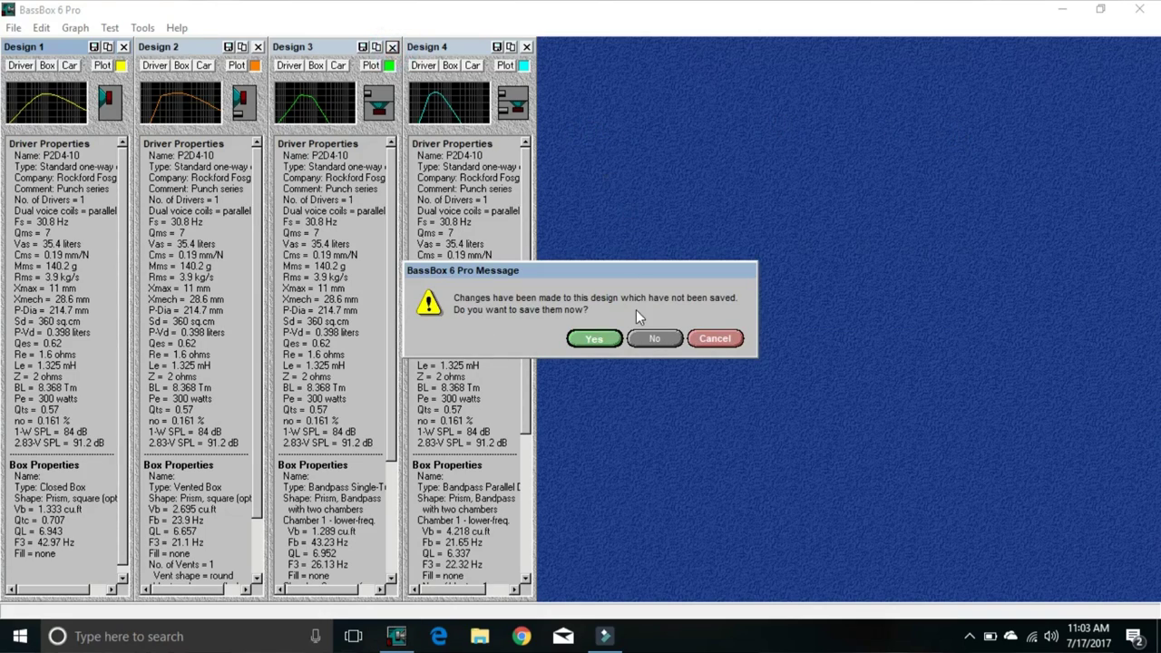
{"action": "left_click", "coordinate": [644, 338]}
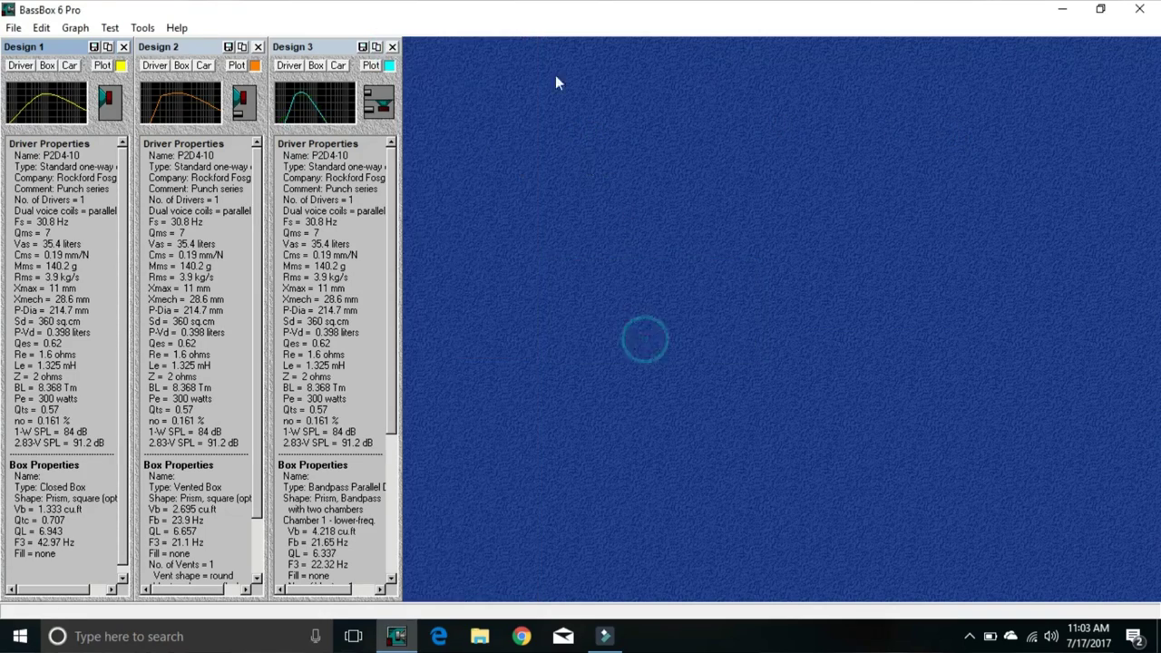
{"action": "left_click", "coordinate": [392, 46]}
{"action": "left_click", "coordinate": [653, 340]}
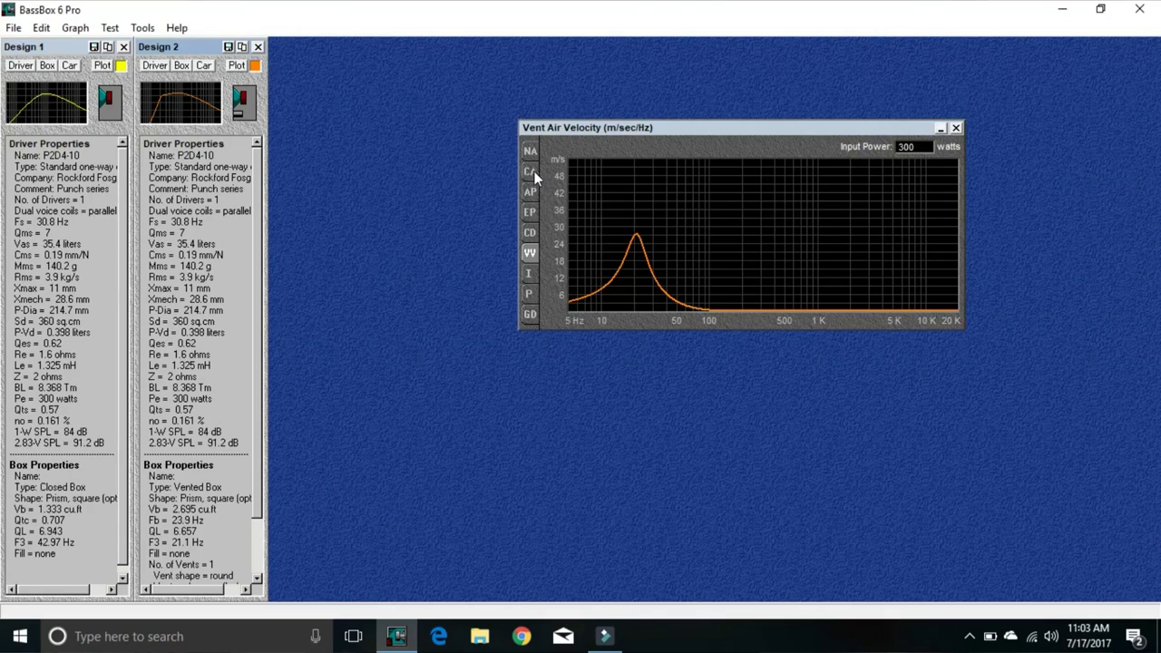
{"action": "left_click", "coordinate": [535, 172]}
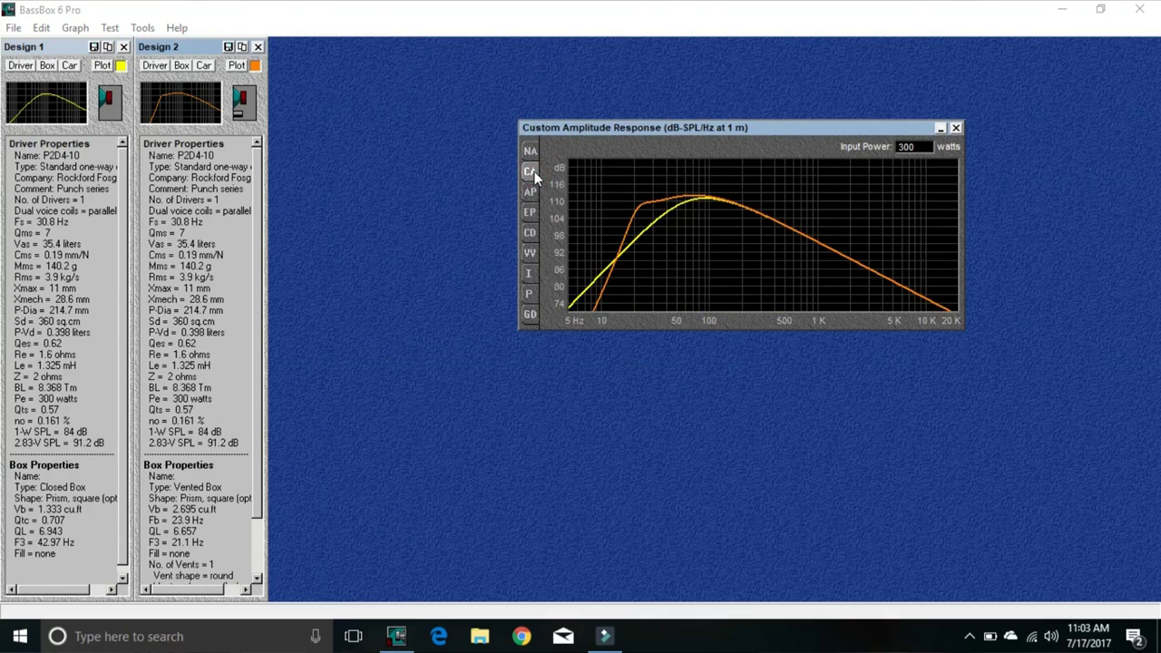